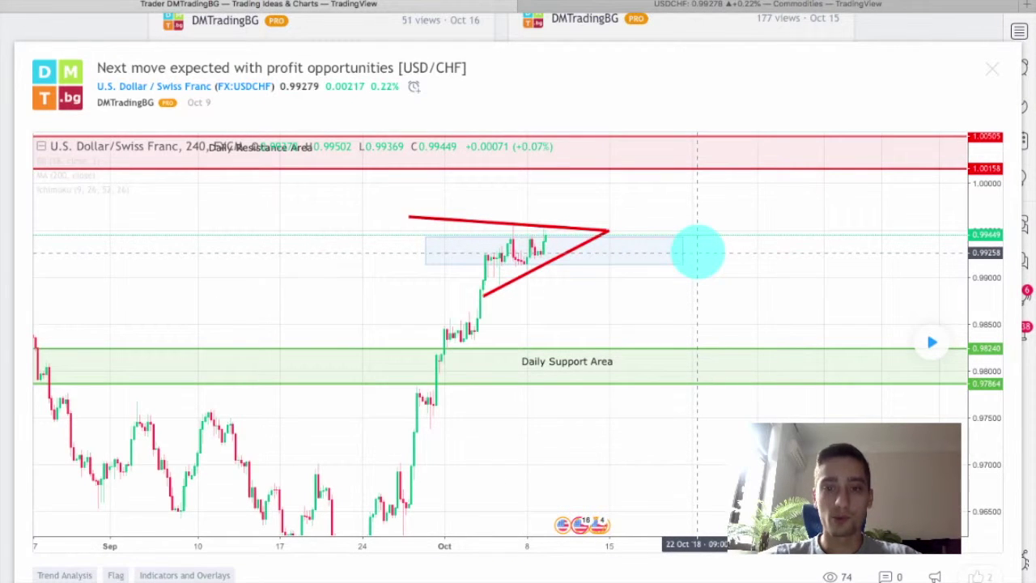
Examine the published USD/CHF idea chart, looking over the daily resistance area, the converging trend lines and the daily support area.
drag(634, 291, 770, 359)
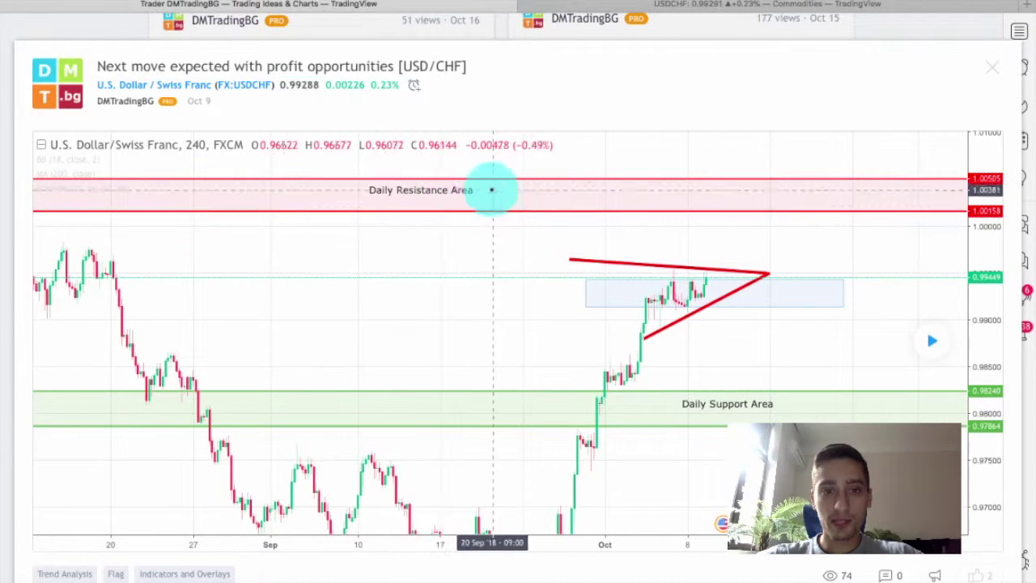
drag(539, 306, 424, 236)
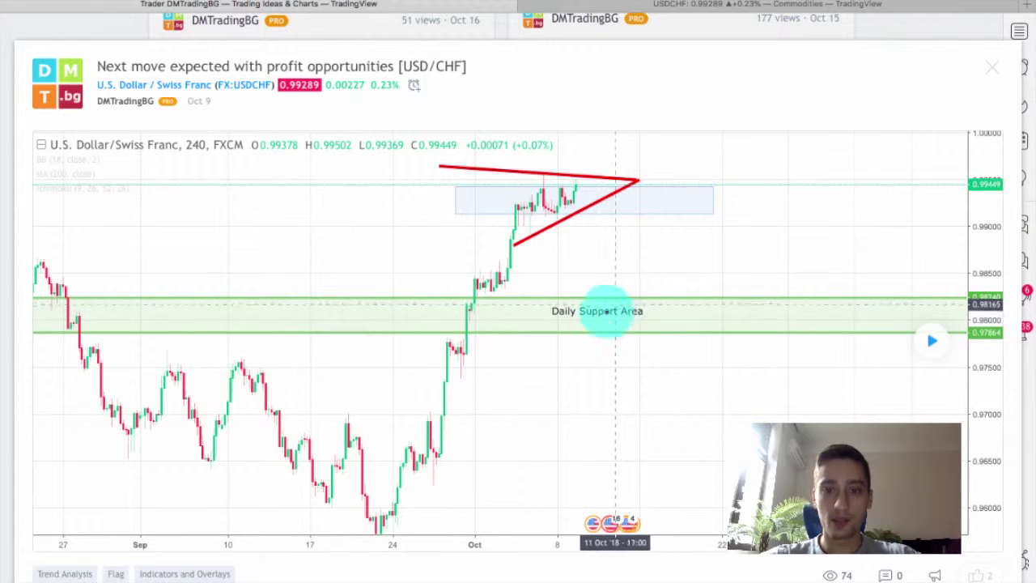
mouse_move(604, 384)
mouse_down()
mouse_move(607, 397)
mouse_move(597, 319)
mouse_move(592, 374)
mouse_up()
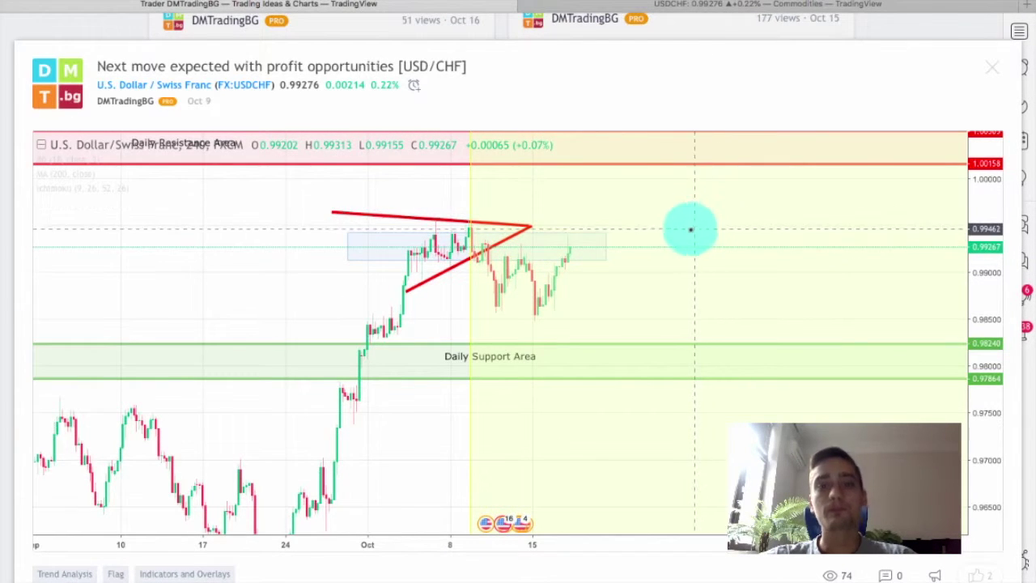
Switch to the live USDCHF hourly chart and examine the wedge breakout together with the Entry, Stop Loss and Take Profit marks.
click(786, 7)
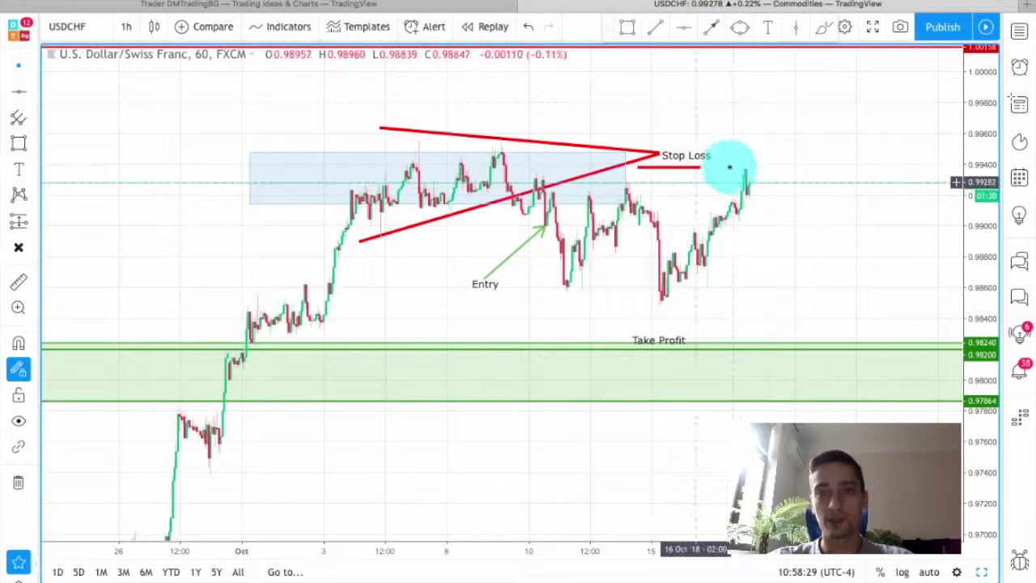
scroll(781, 171, up, 2)
drag(983, 296, 983, 266)
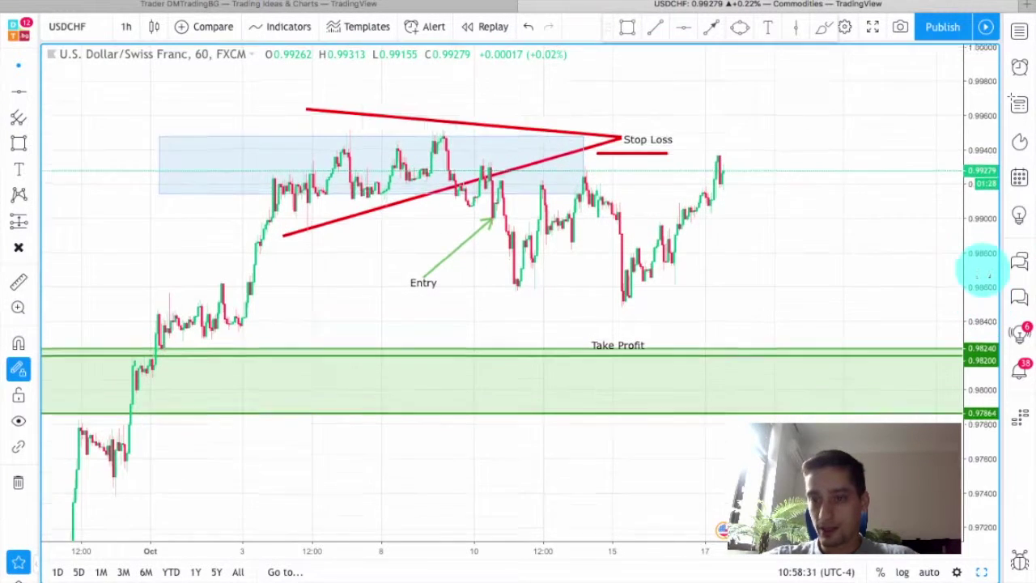
drag(877, 248, 875, 319)
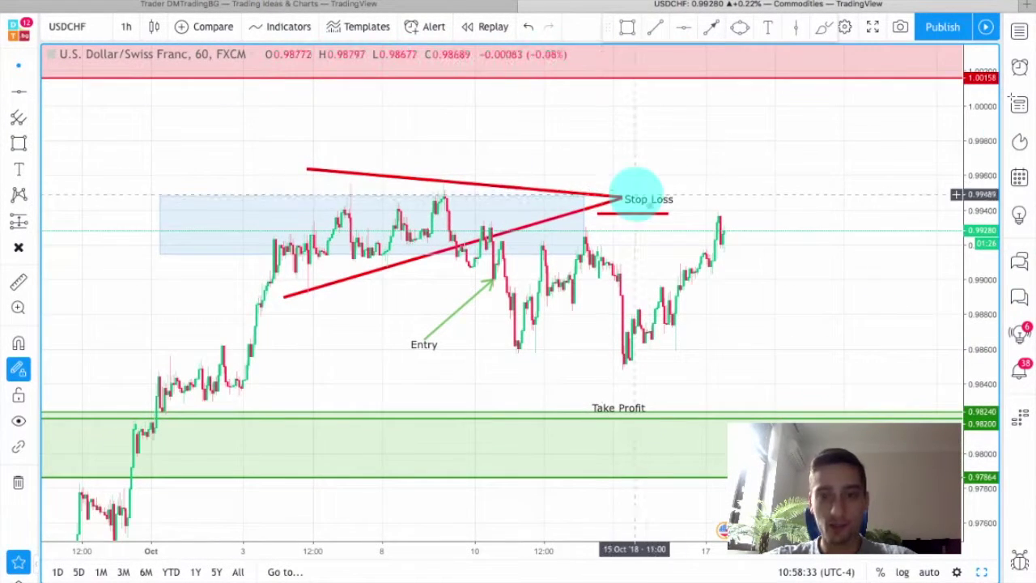
drag(753, 167, 793, 315)
drag(988, 313, 844, 326)
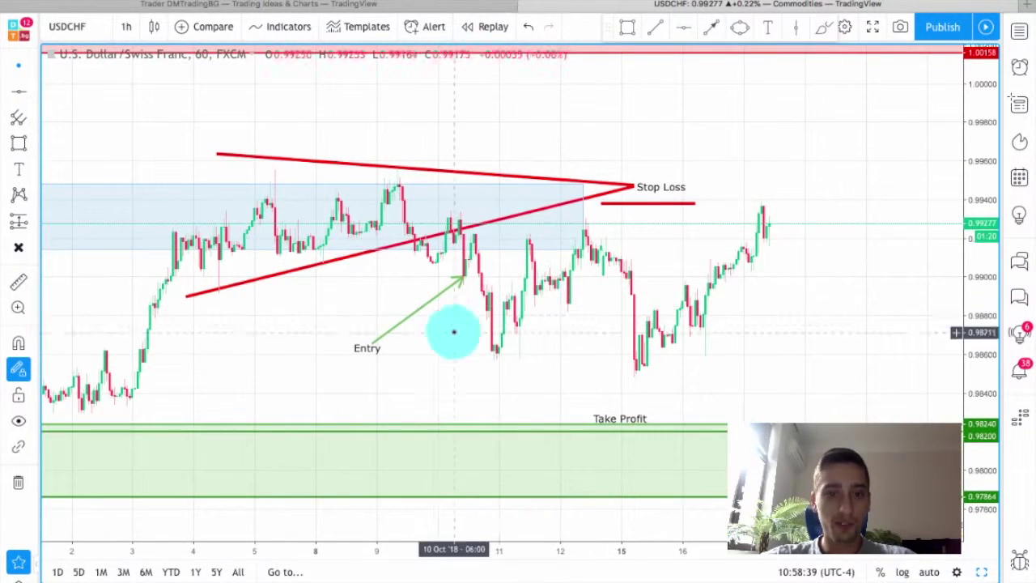
click(454, 283)
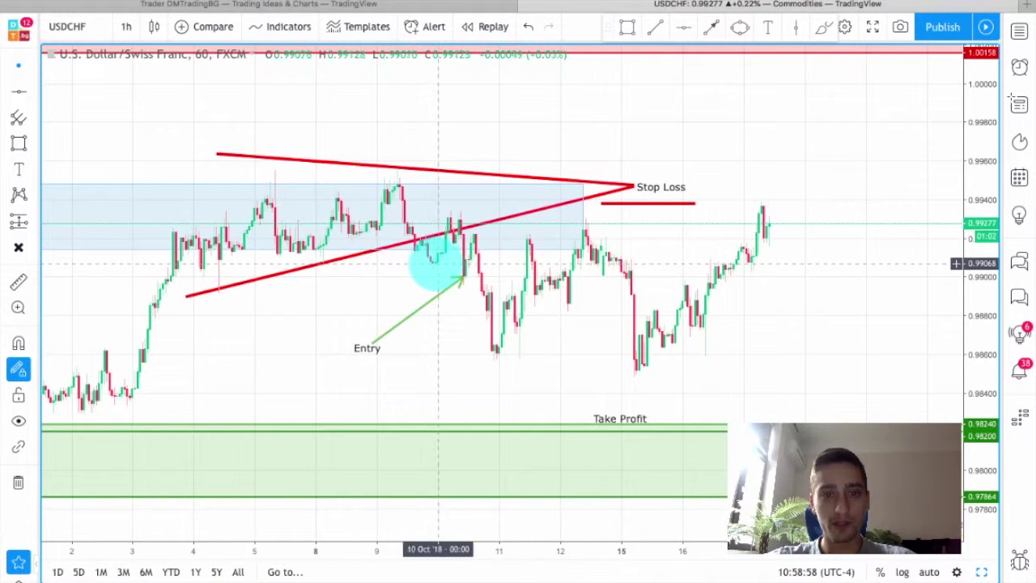
drag(456, 326, 407, 326)
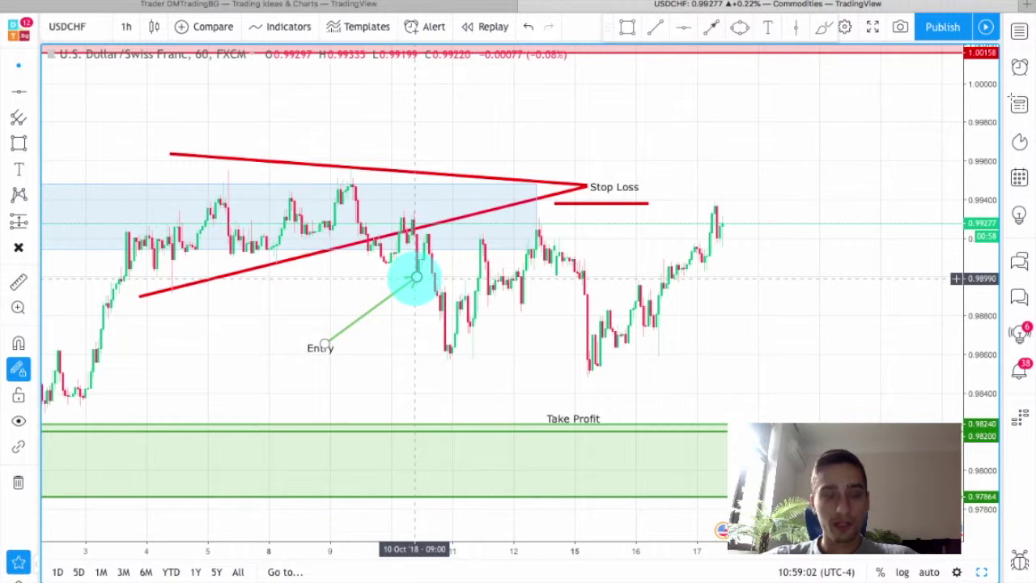
drag(400, 358, 430, 391)
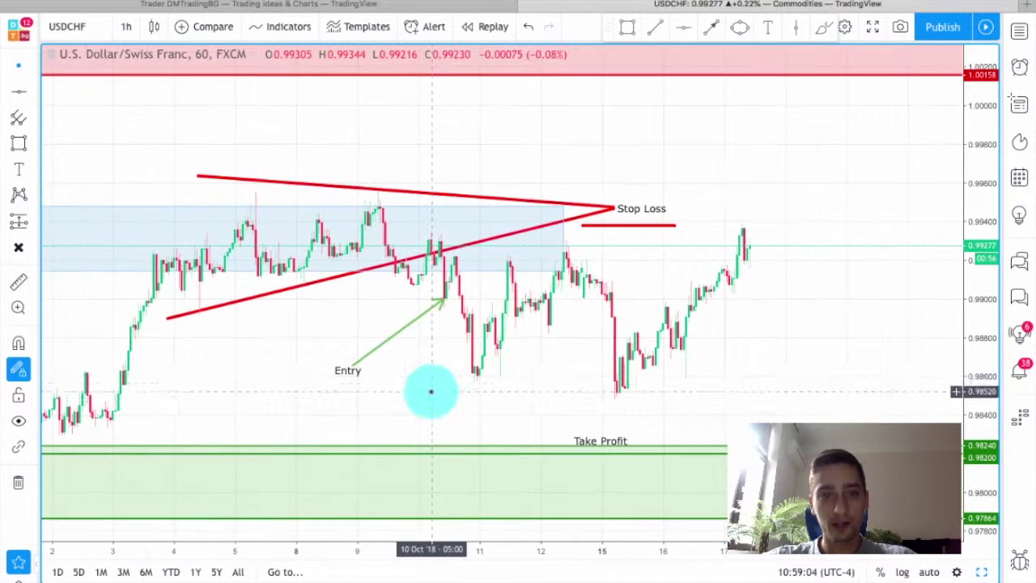
click(429, 307)
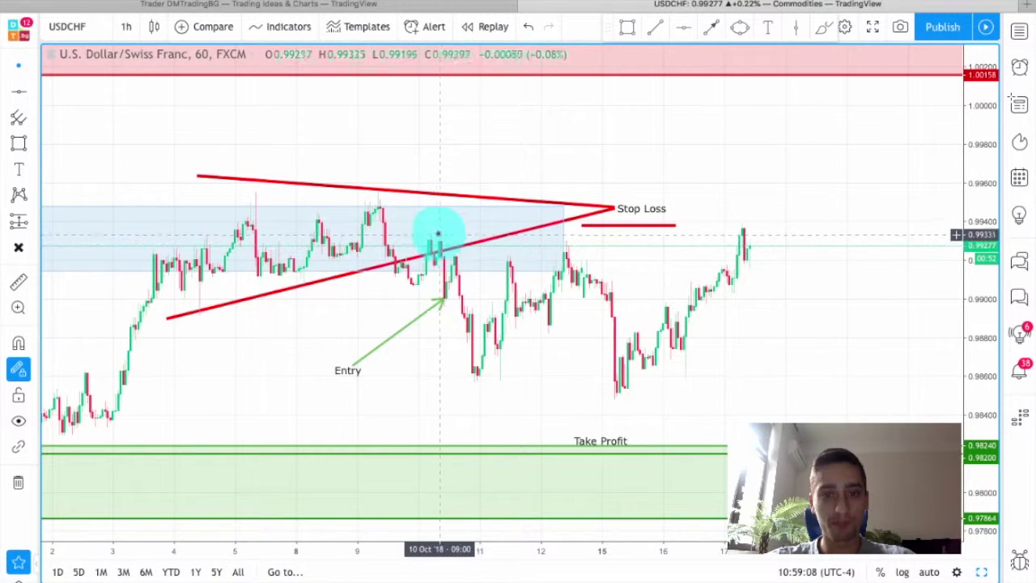
click(442, 249)
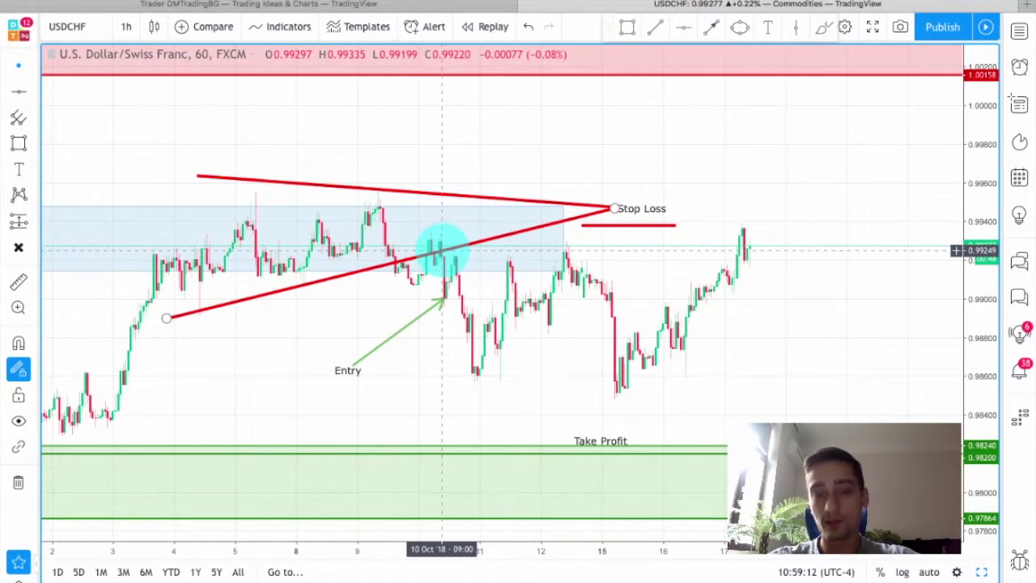
Lower the Stop Loss label to about 0.9945 and draw a level red trend line above the wedge at about 0.9962, from 9 to 11 Oct.
click(634, 212)
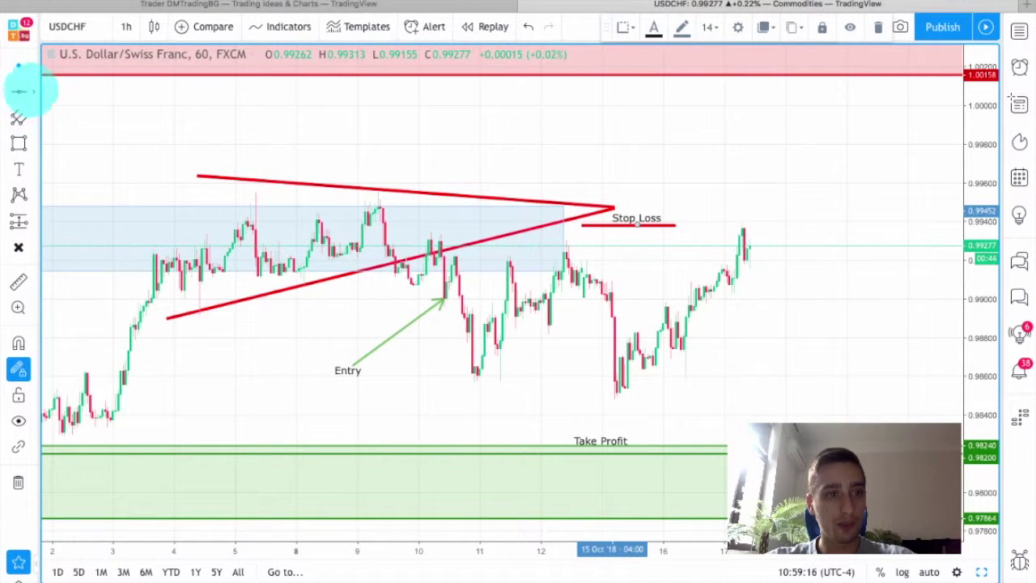
click(33, 91)
click(81, 93)
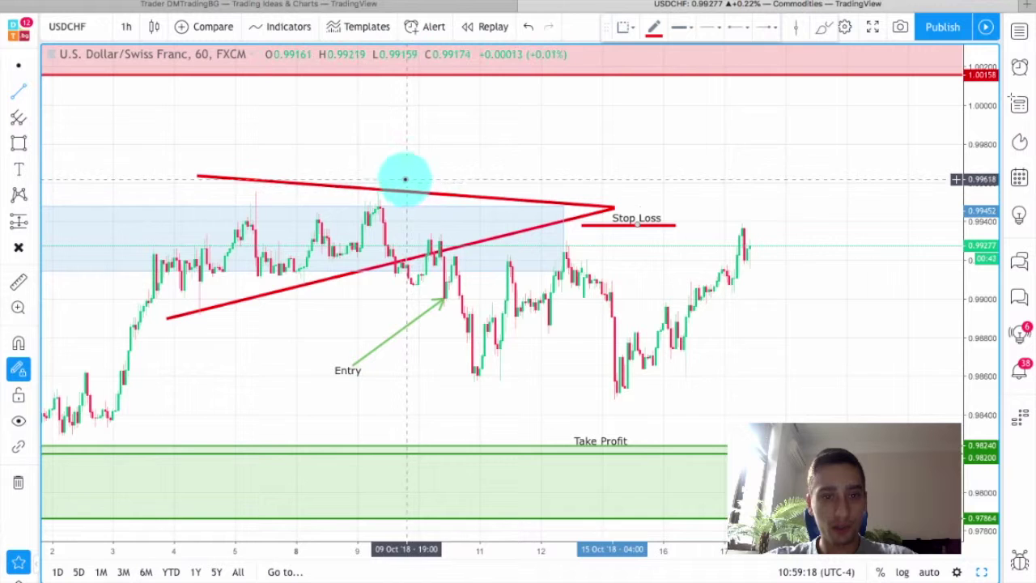
drag(405, 179, 523, 180)
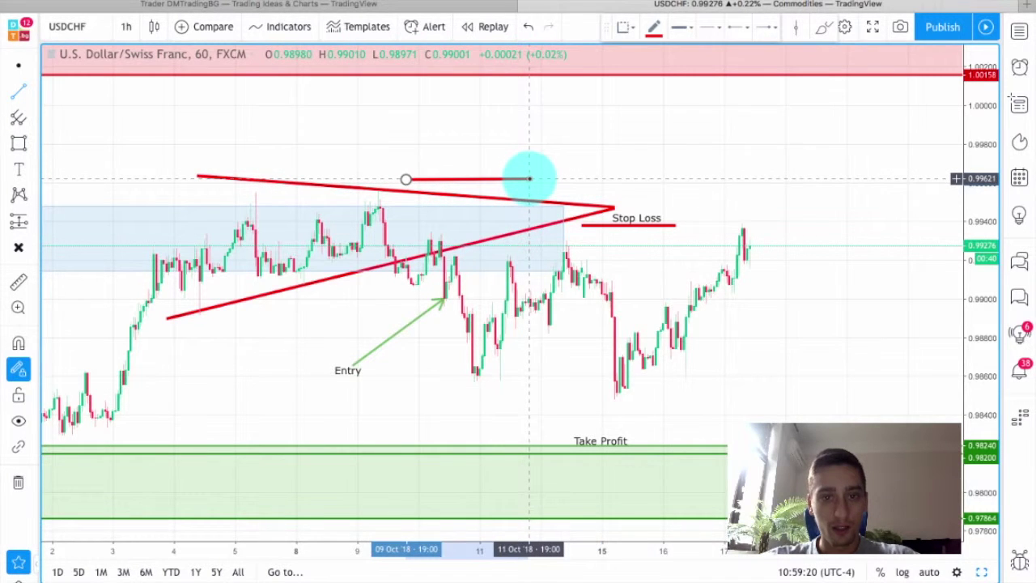
drag(532, 179, 531, 179)
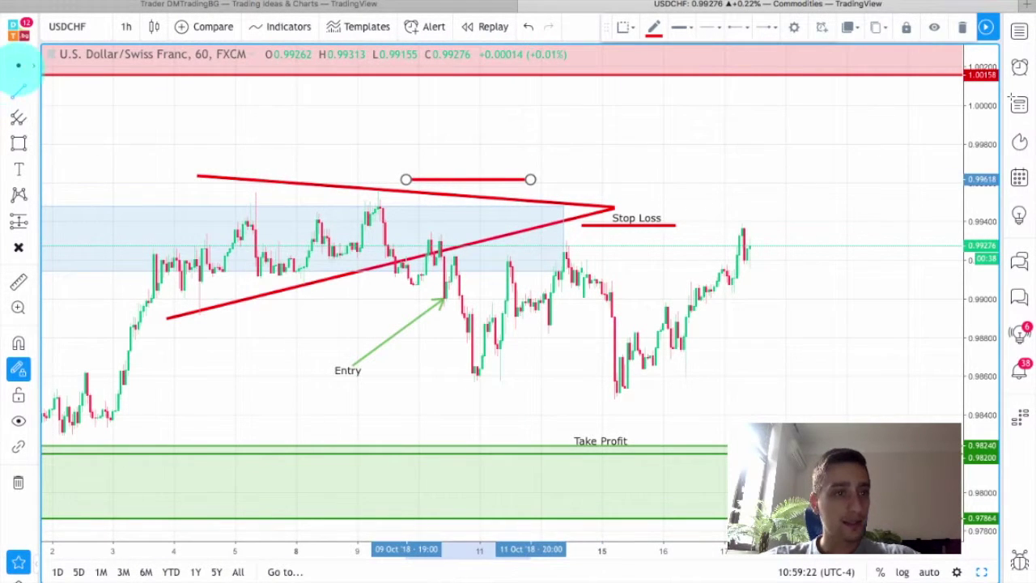
click(551, 396)
drag(550, 396, 527, 373)
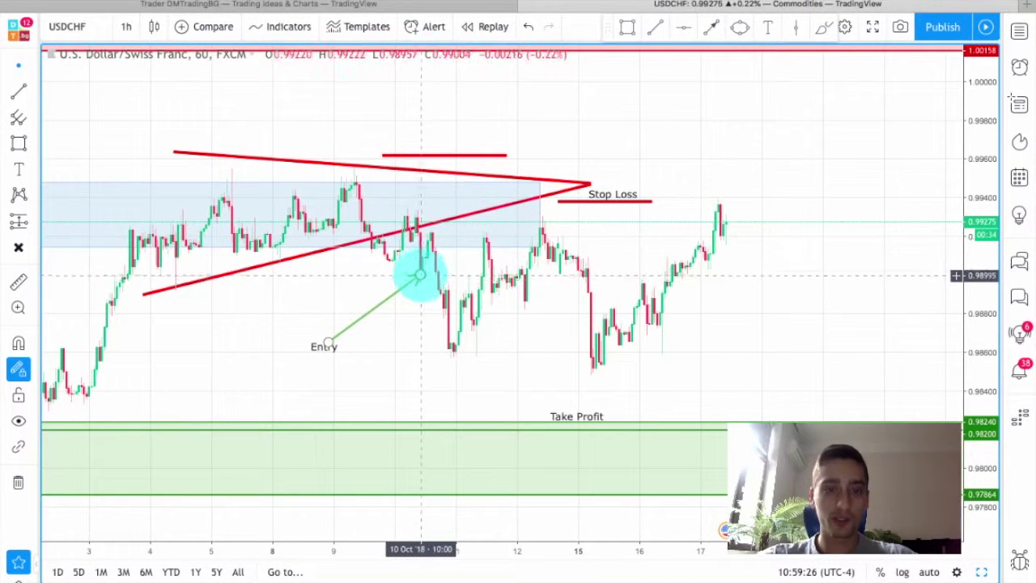
click(418, 277)
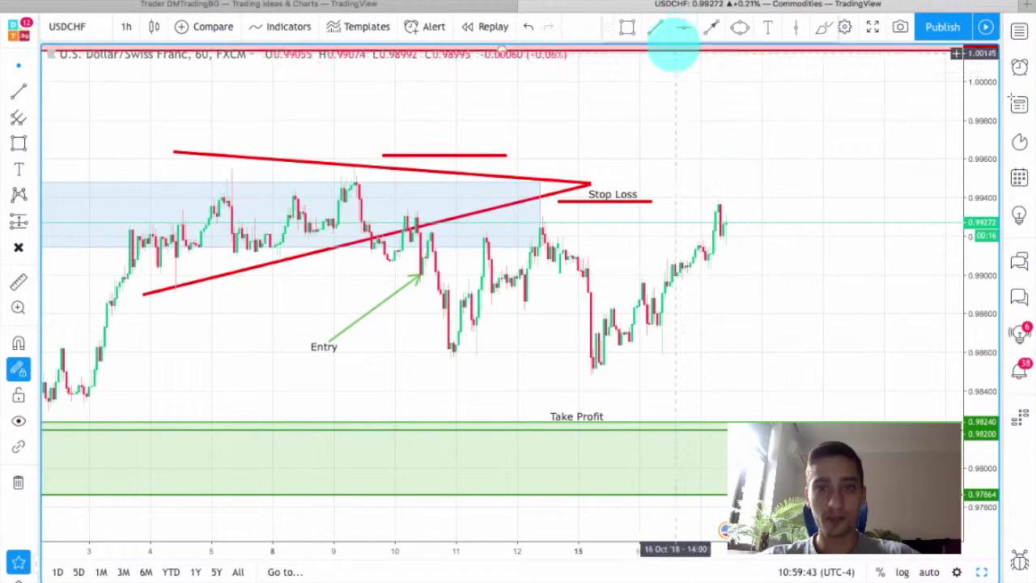
Add a horizontal line at 0.98593 along the 11 Oct low and colour it blue.
click(32, 91)
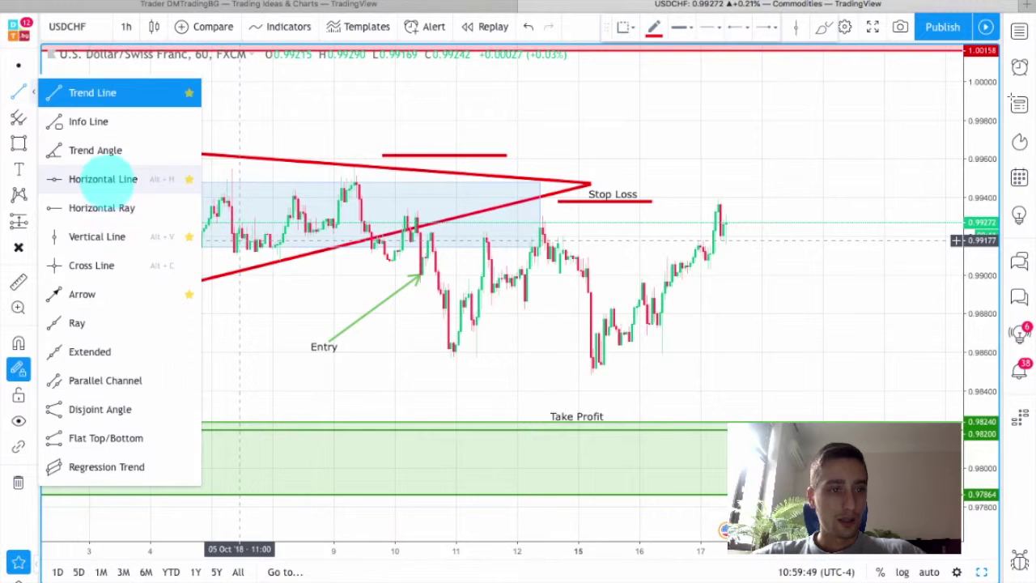
click(381, 314)
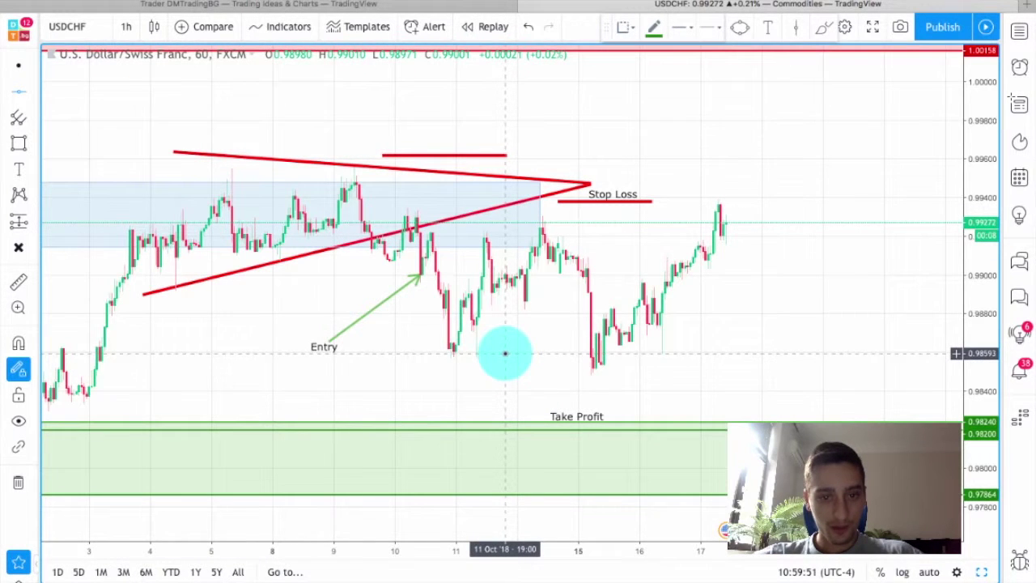
click(506, 353)
click(19, 65)
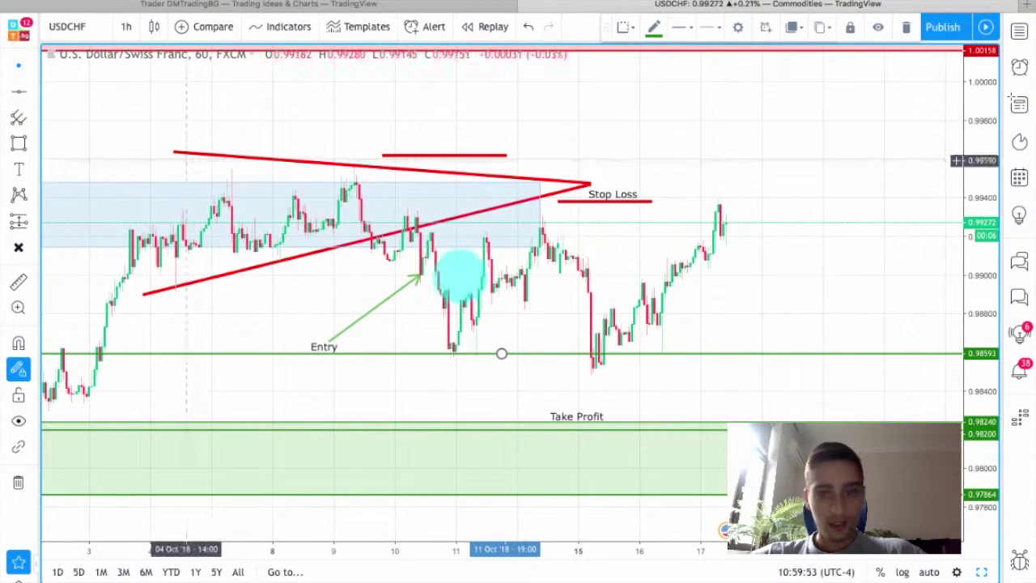
click(655, 28)
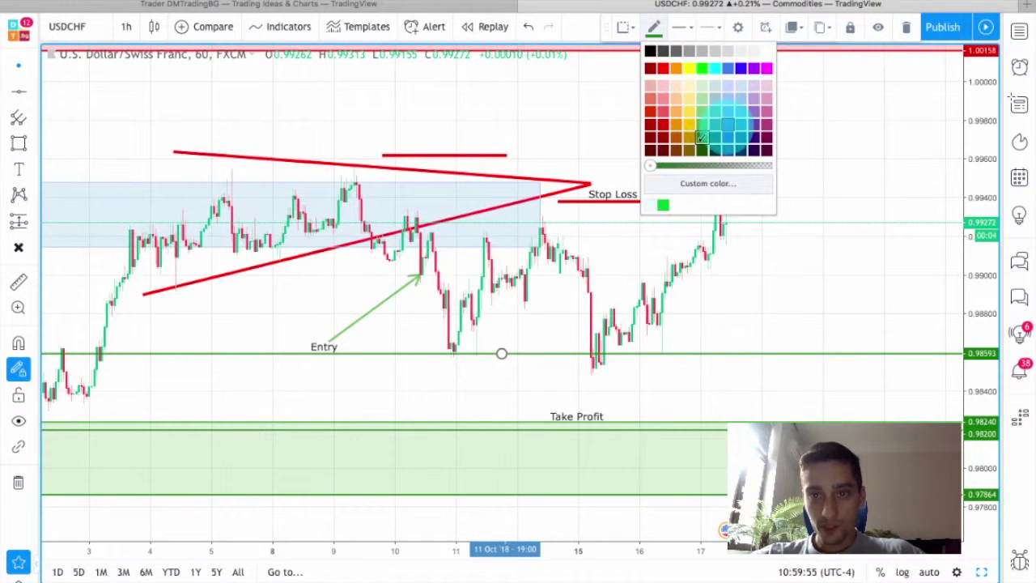
click(728, 123)
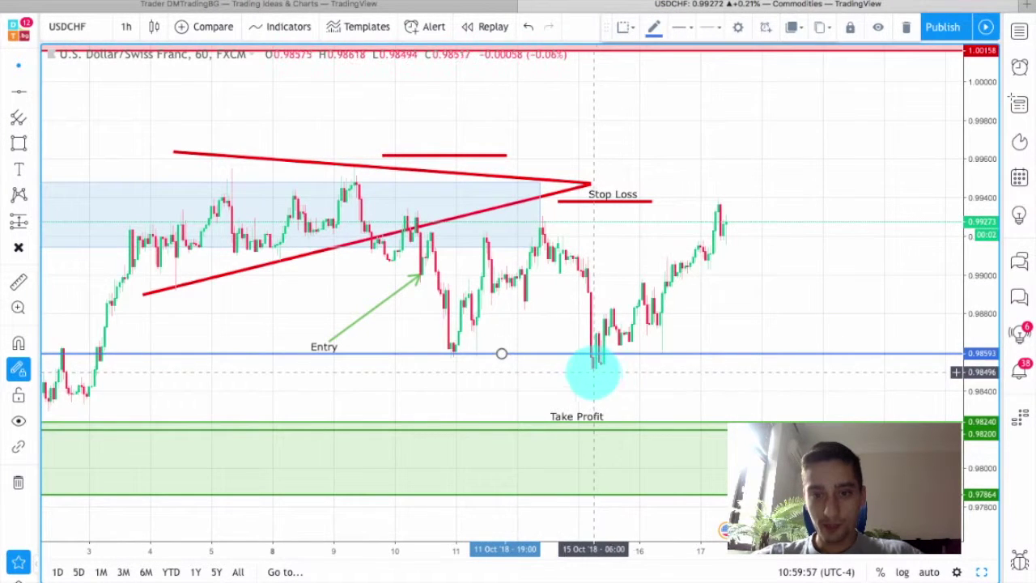
right_click(723, 293)
click(674, 324)
Circle the latest price peak on 17 Oct, just below 0.99400, with an orange brush stroke.
drag(674, 324, 537, 328)
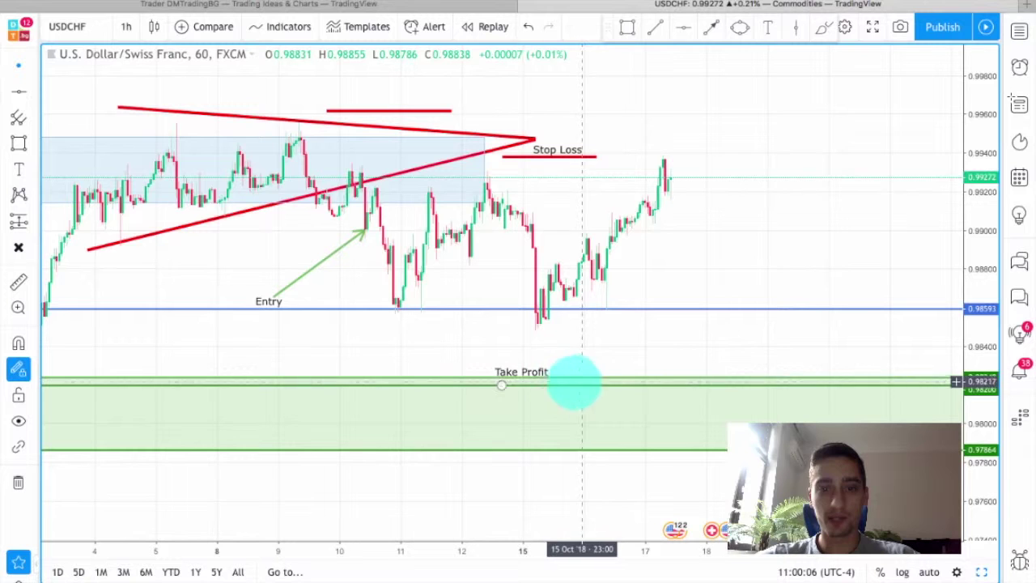
drag(621, 337, 597, 374)
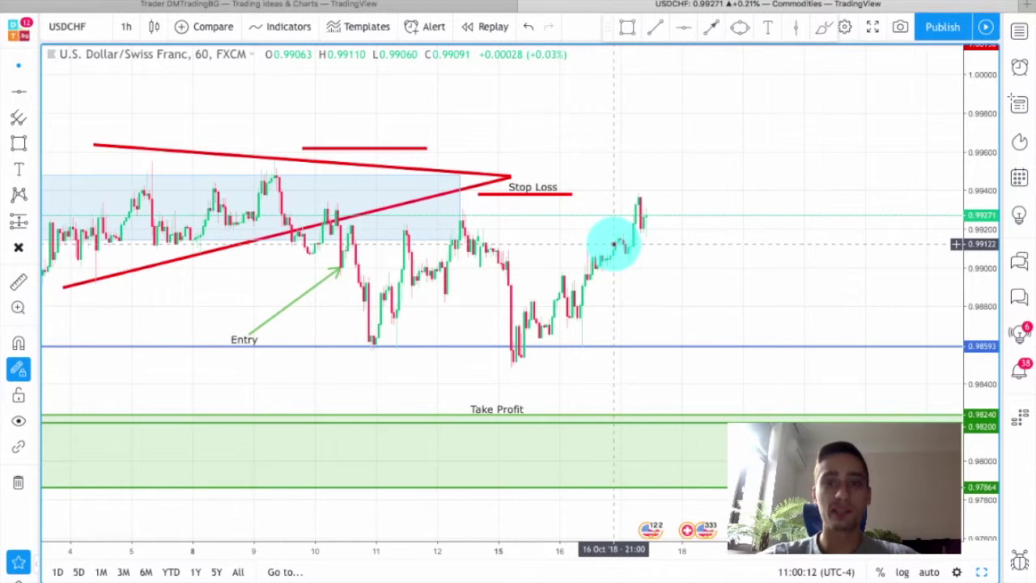
click(822, 27)
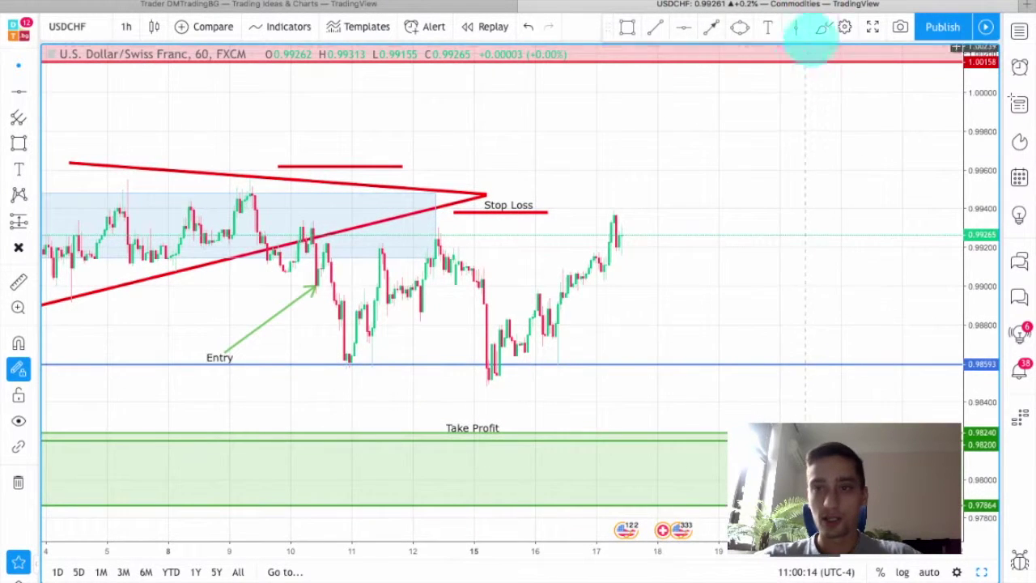
click(654, 26)
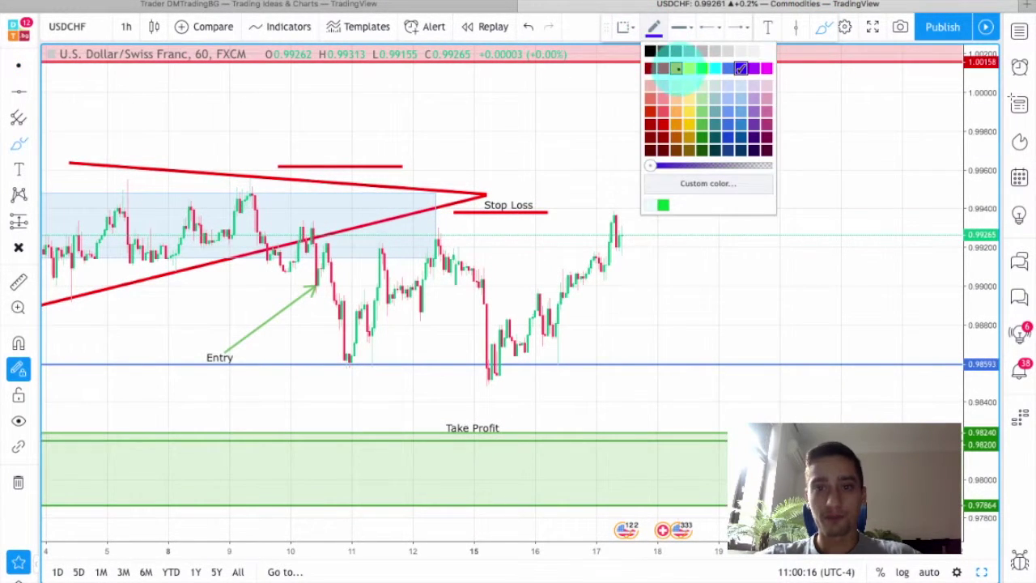
click(676, 111)
mouse_move(604, 208)
mouse_down()
mouse_move(615, 231)
mouse_move(622, 201)
mouse_up()
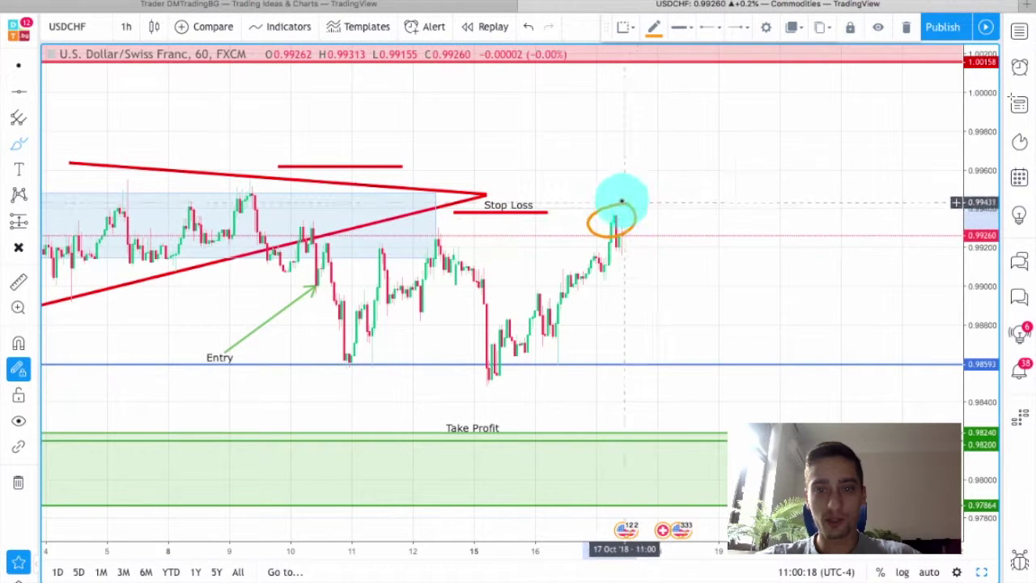
click(19, 65)
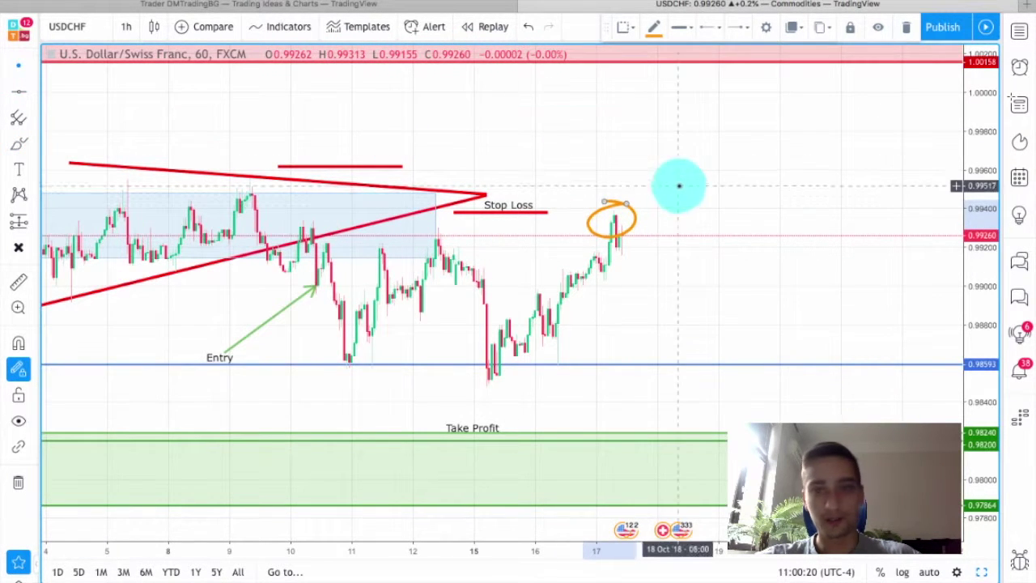
Draw a near-level blue trend line at about 0.9883 from 10 Oct 12:00 to 12 Oct 01:00.
drag(720, 236, 799, 280)
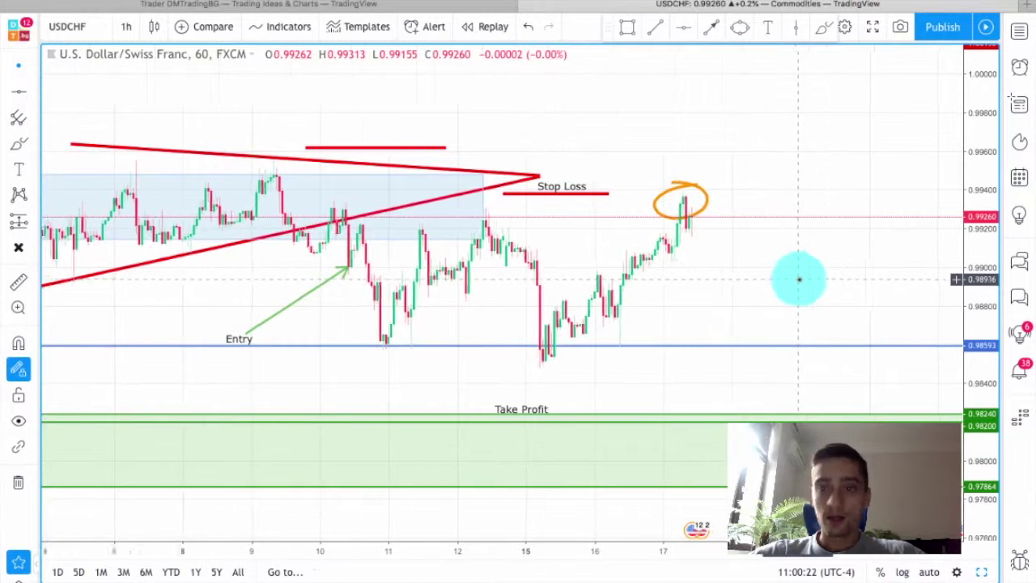
drag(977, 323, 977, 282)
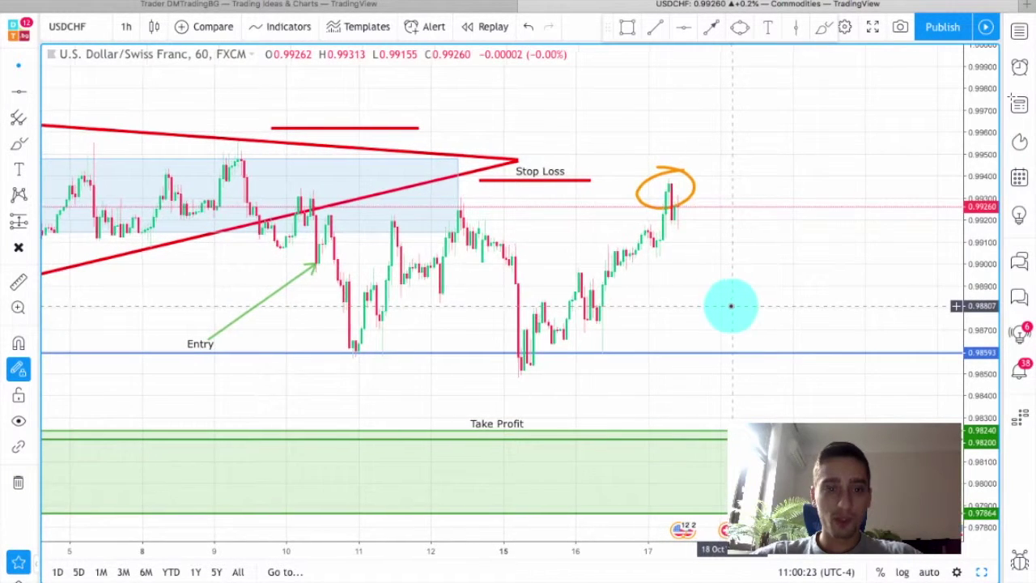
drag(720, 289, 823, 283)
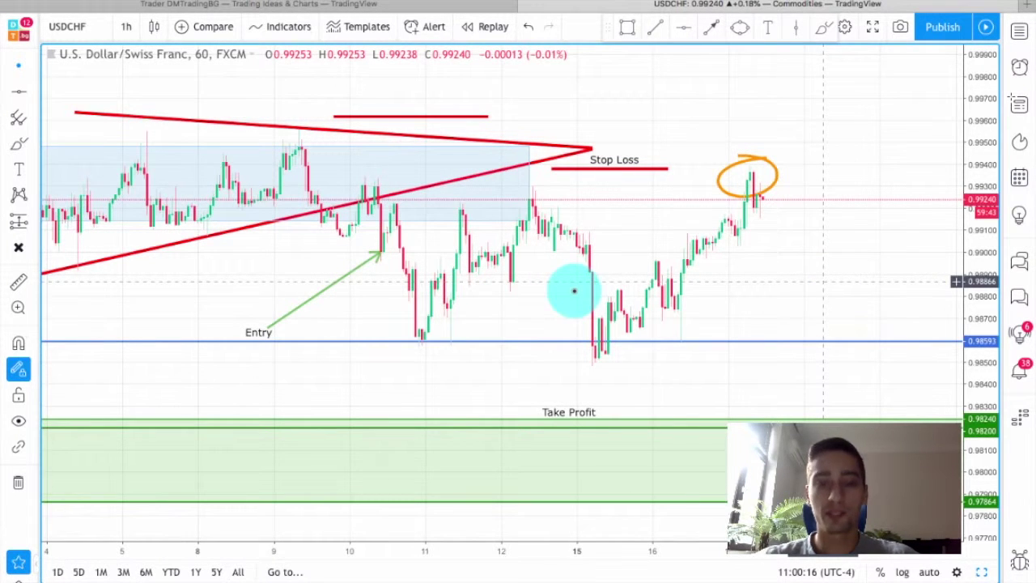
drag(312, 80, 380, 79)
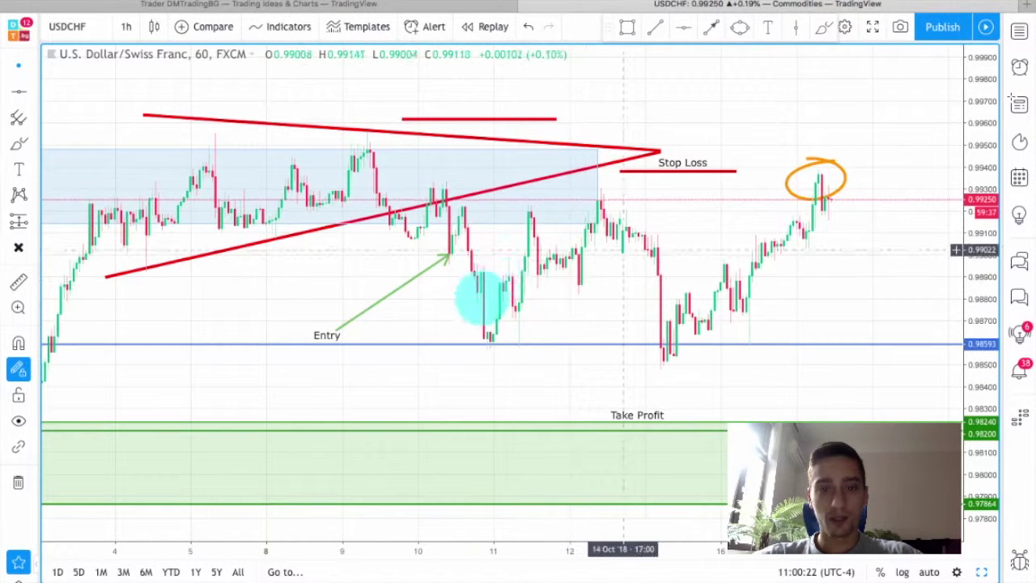
click(655, 27)
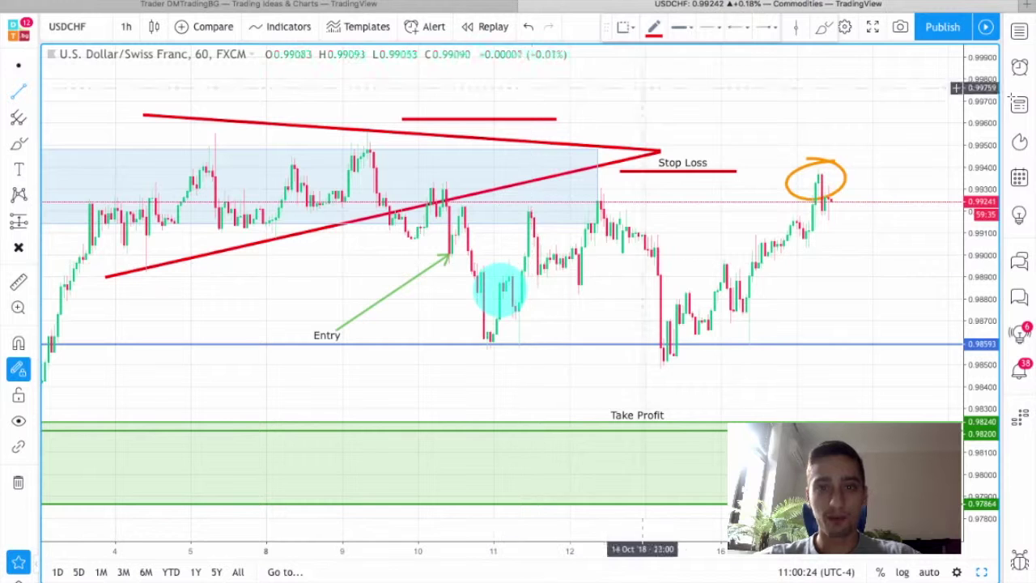
click(654, 27)
click(741, 68)
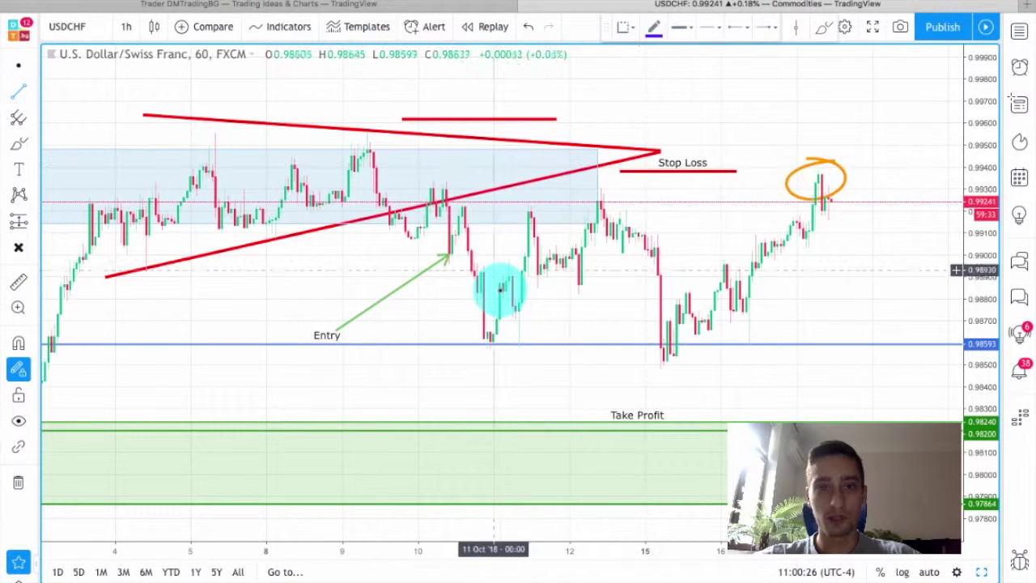
click(456, 292)
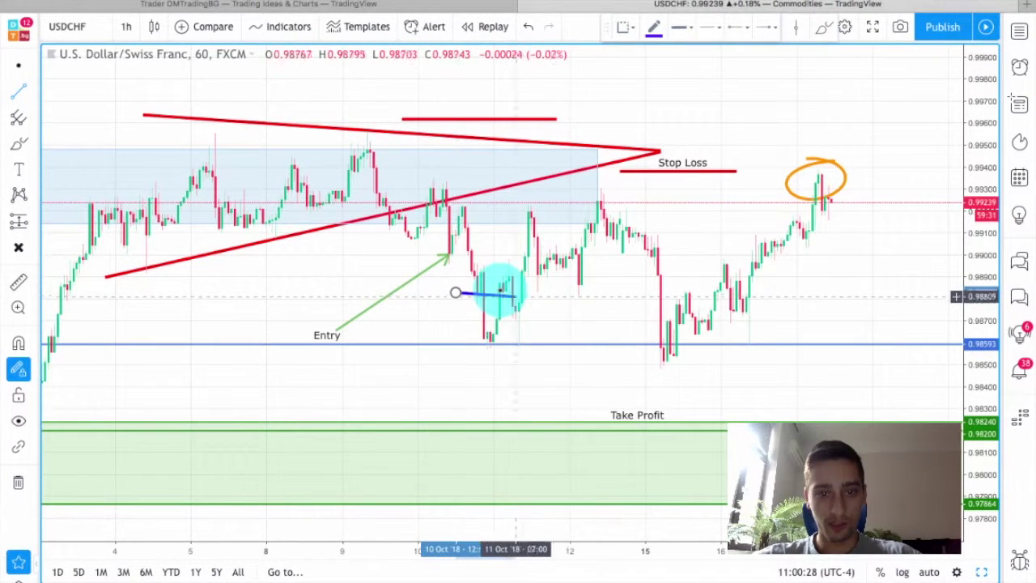
click(574, 291)
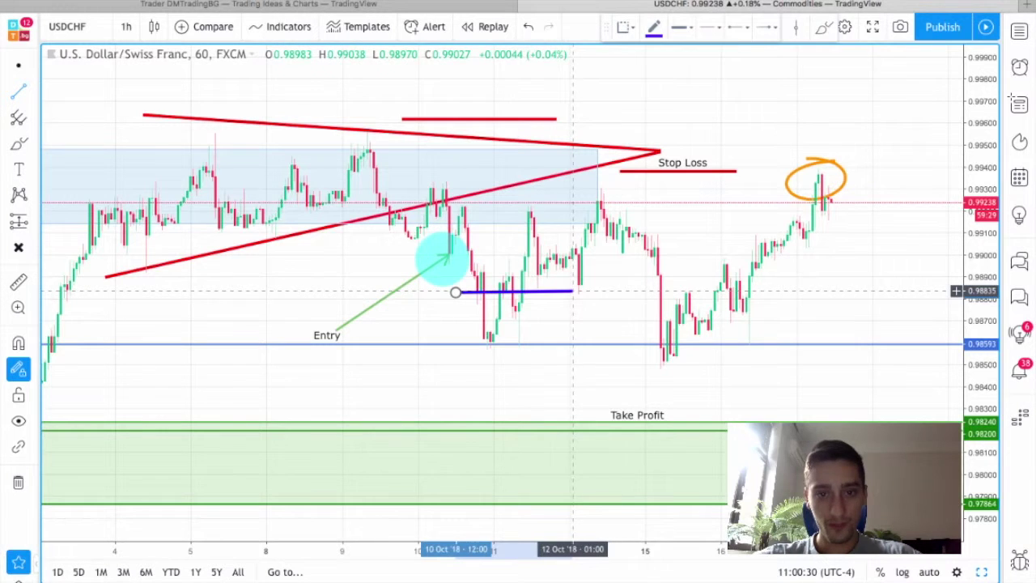
Circle the 11 Oct pullback just above the short blue line in orange and mark the 15 Oct lows and rebound with orange brush strokes.
click(454, 263)
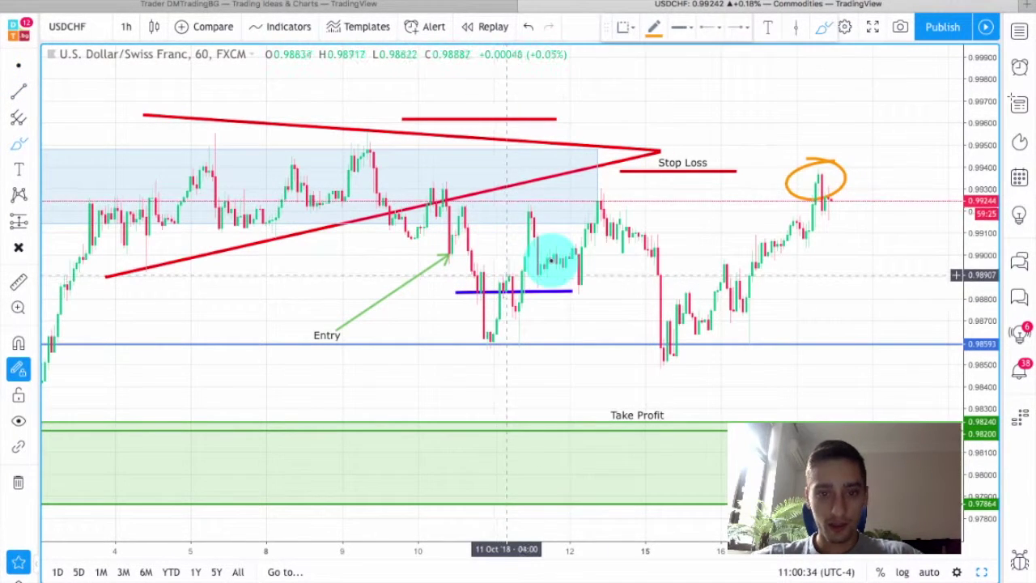
drag(489, 280, 507, 281)
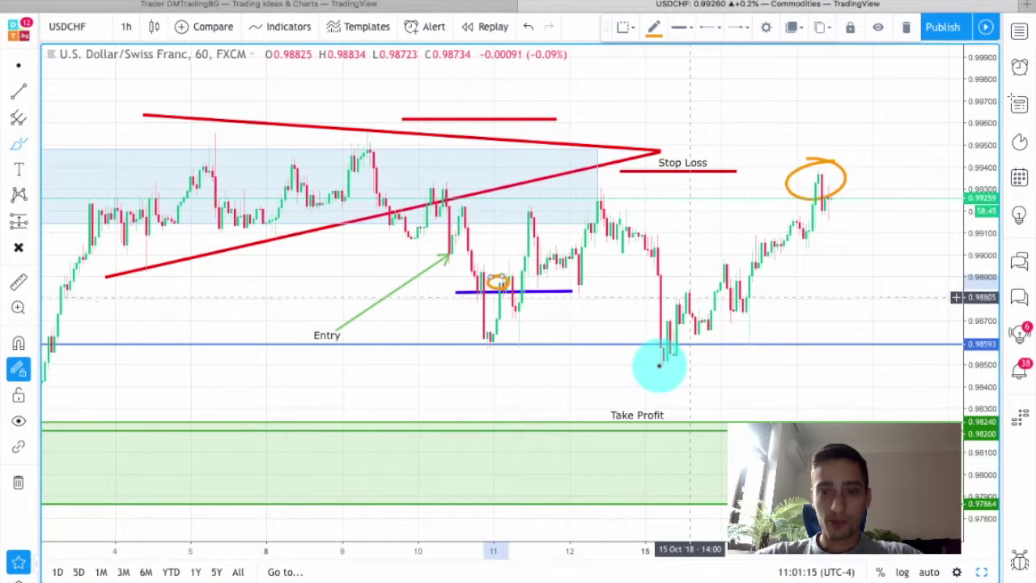
drag(685, 296, 687, 298)
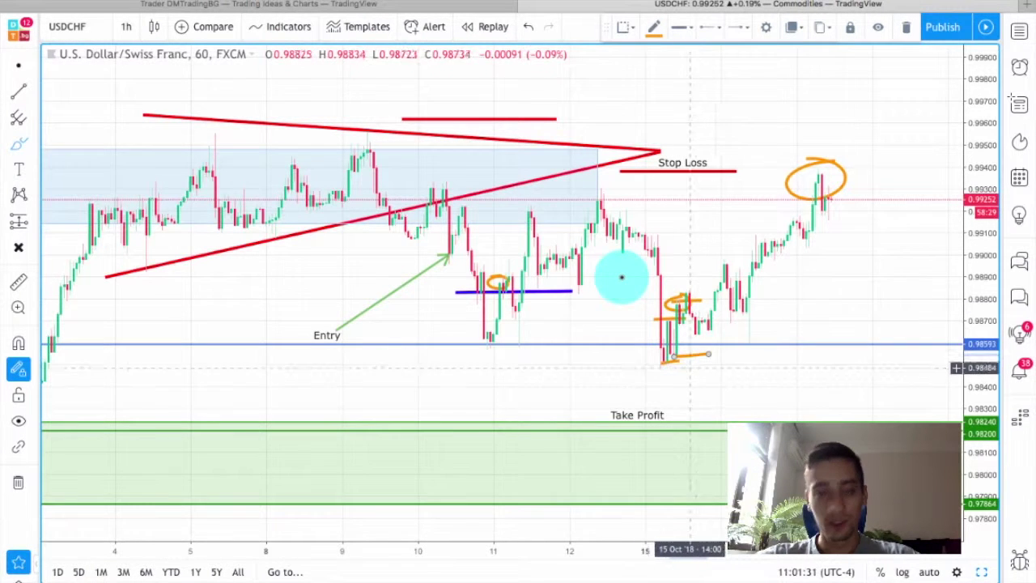
Examine the price movement from the wedge breakout through the 15 Oct low to the circled 17 Oct peak.
scroll(672, 249, up, 1)
scroll(671, 249, up, 3)
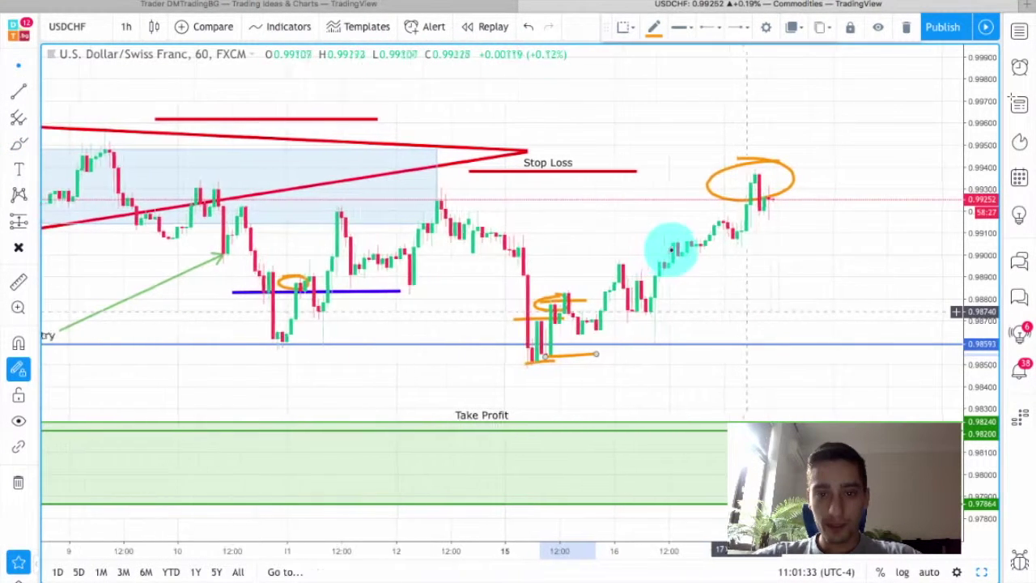
scroll(672, 251, down, 2)
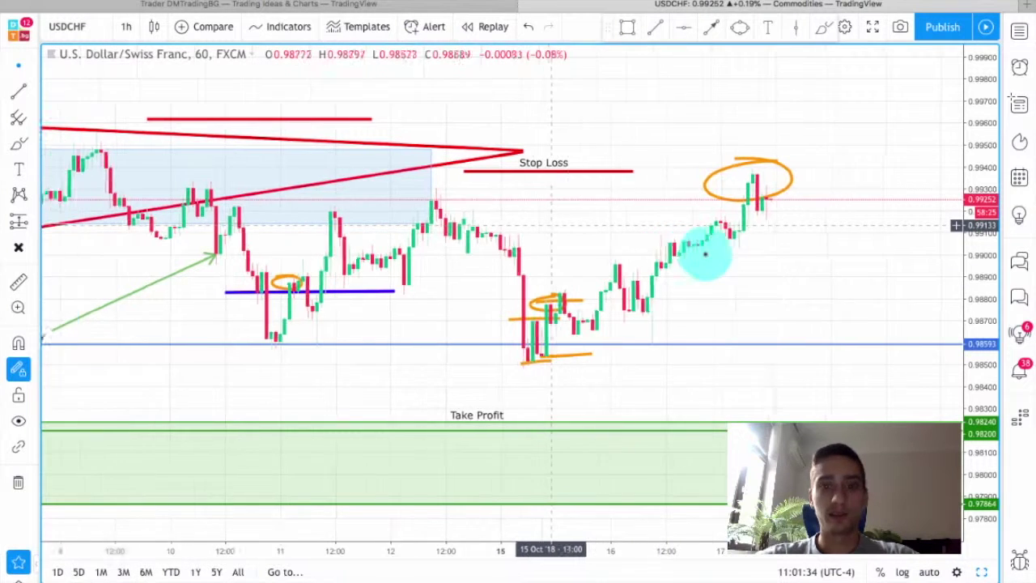
scroll(775, 289, down, 2)
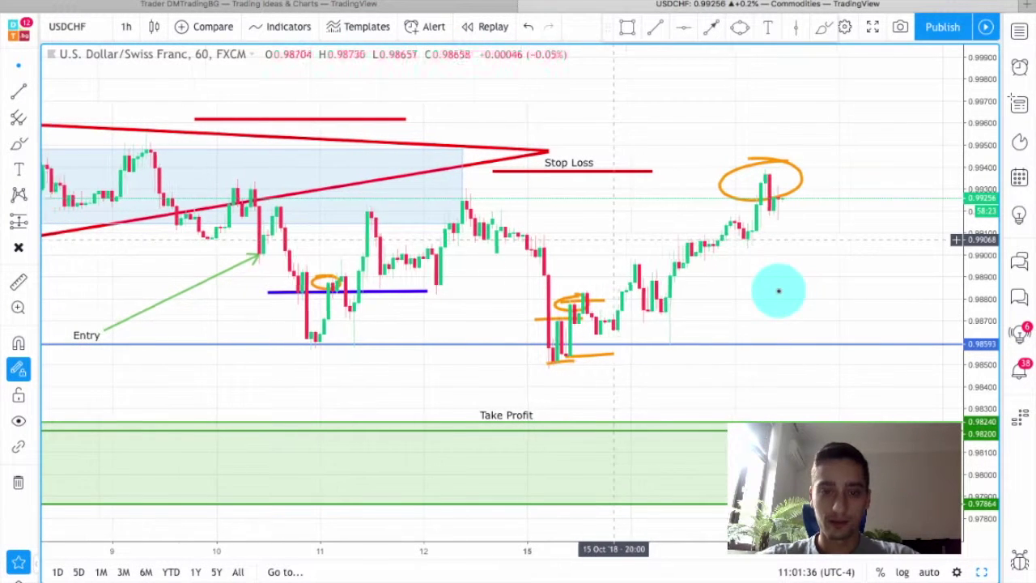
scroll(625, 370, down, 1)
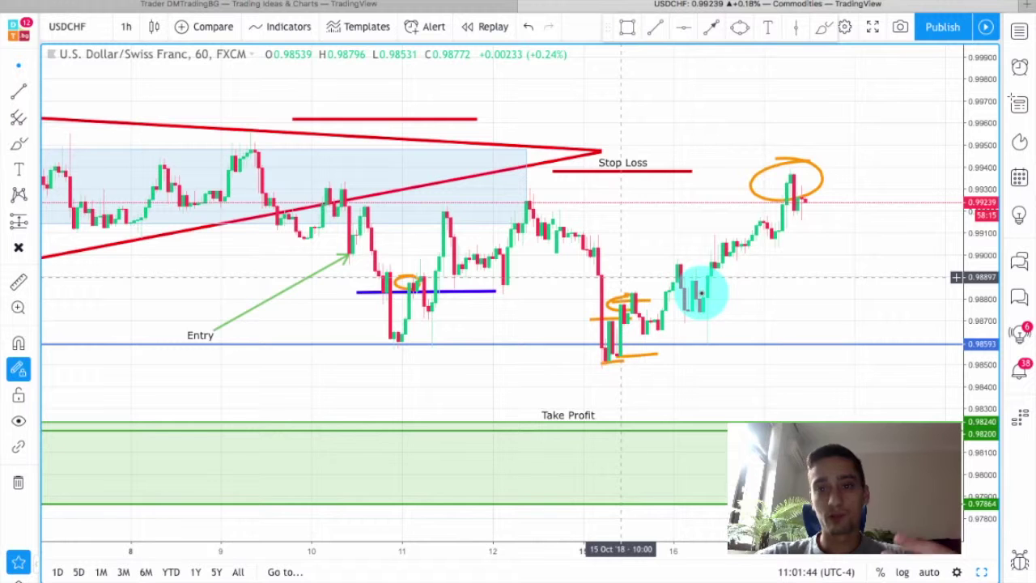
scroll(622, 247, down, 4)
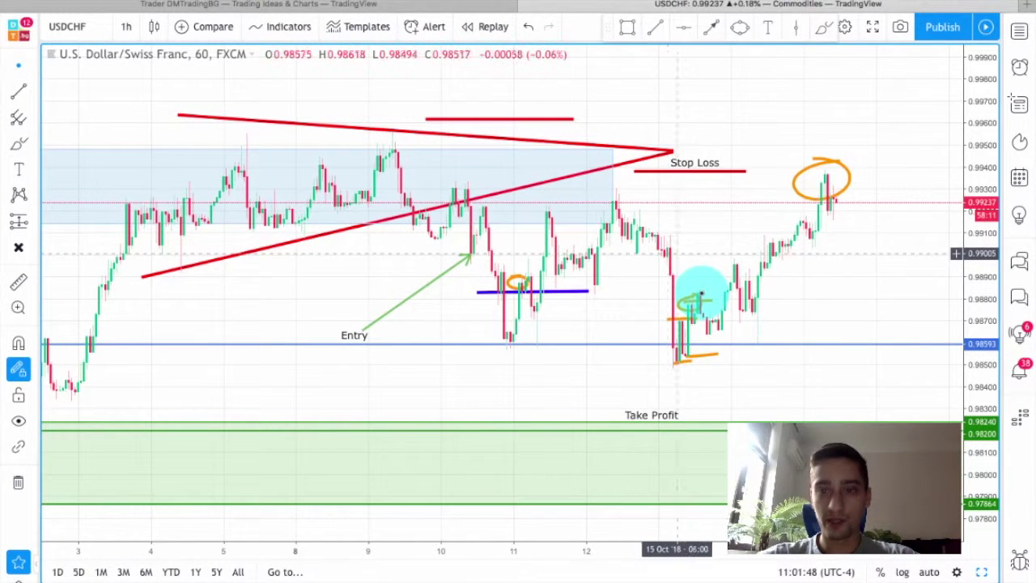
drag(762, 257, 715, 266)
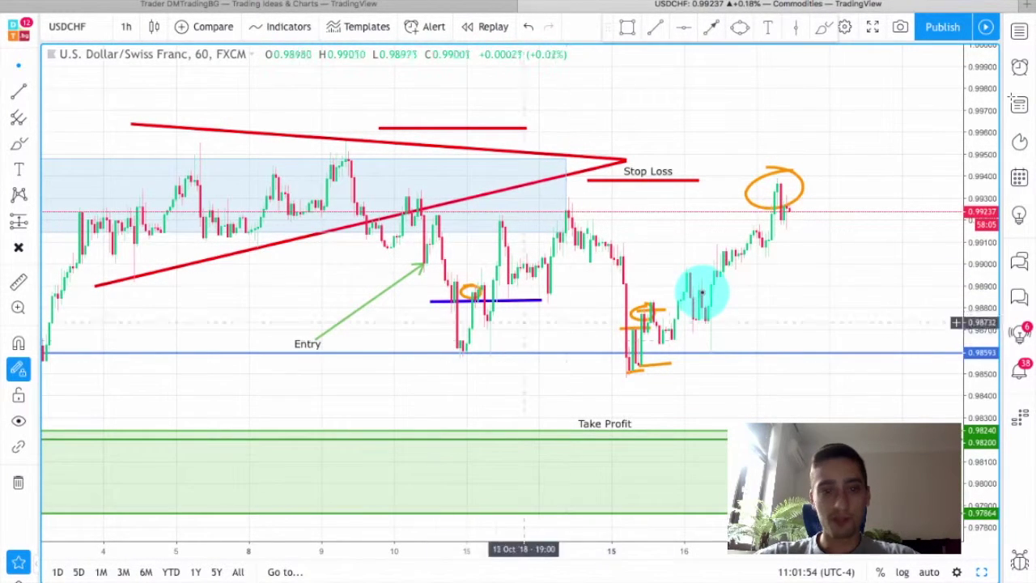
scroll(702, 293, down, 3)
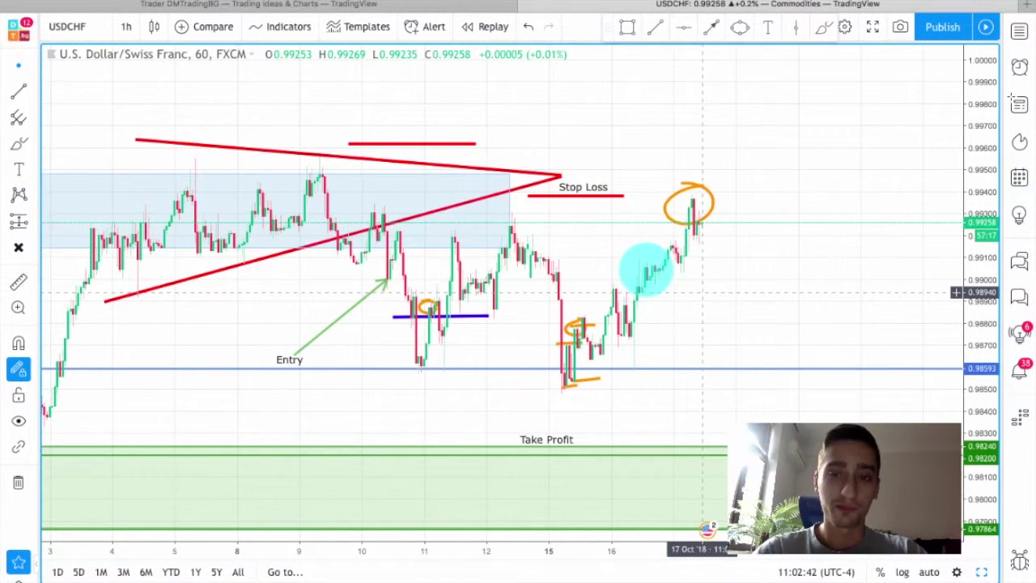
scroll(614, 183, up, 2)
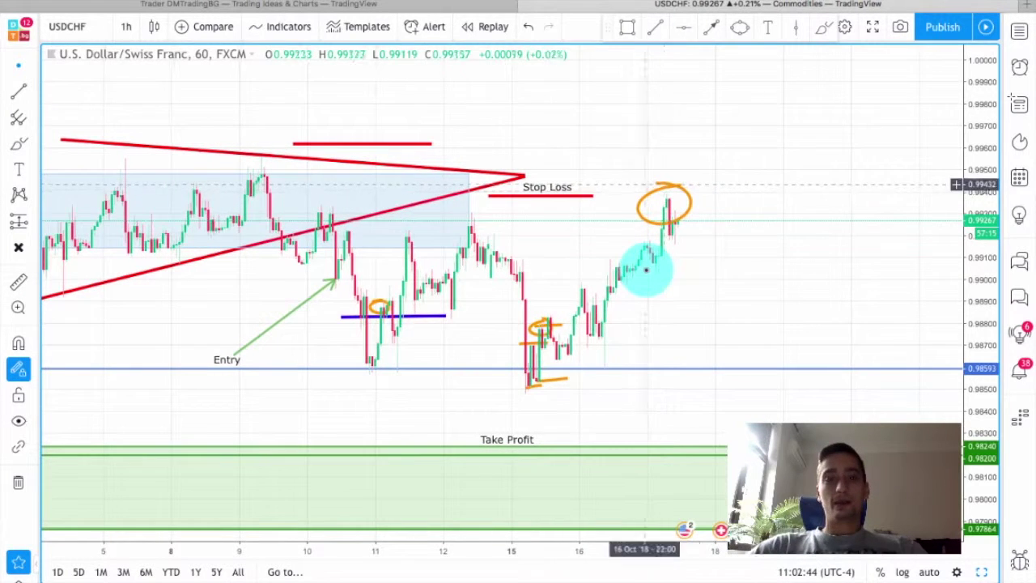
scroll(646, 270, down, 2)
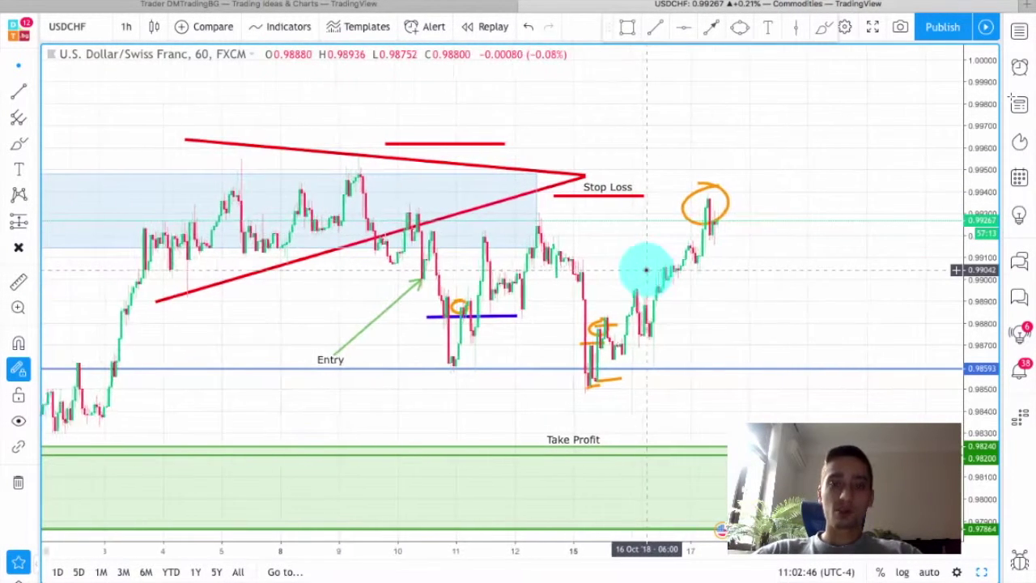
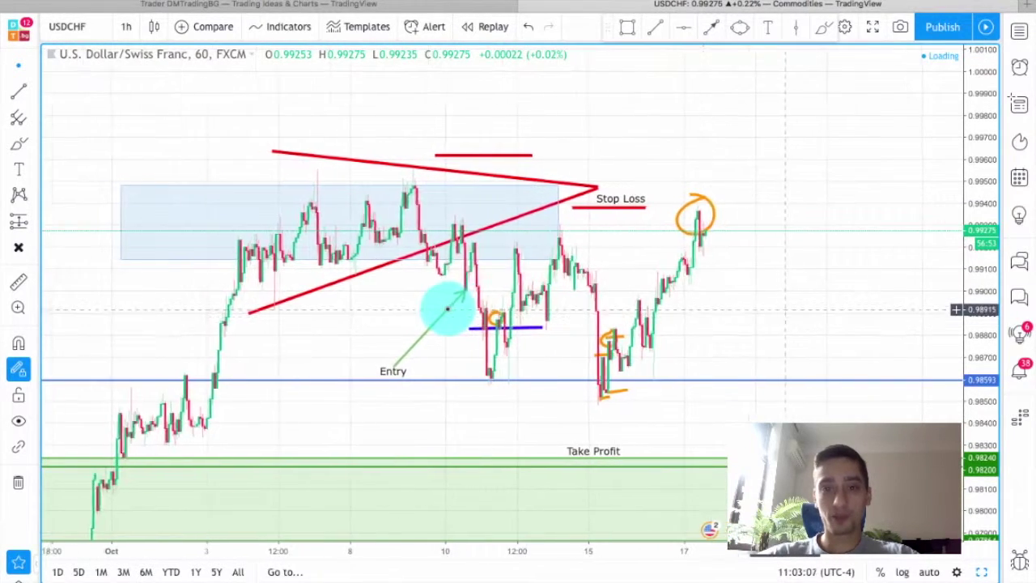
Extend the light blue rectangle's right edge well past the latest 17 Oct candles, keeping its price range.
scroll(448, 306, right, 5)
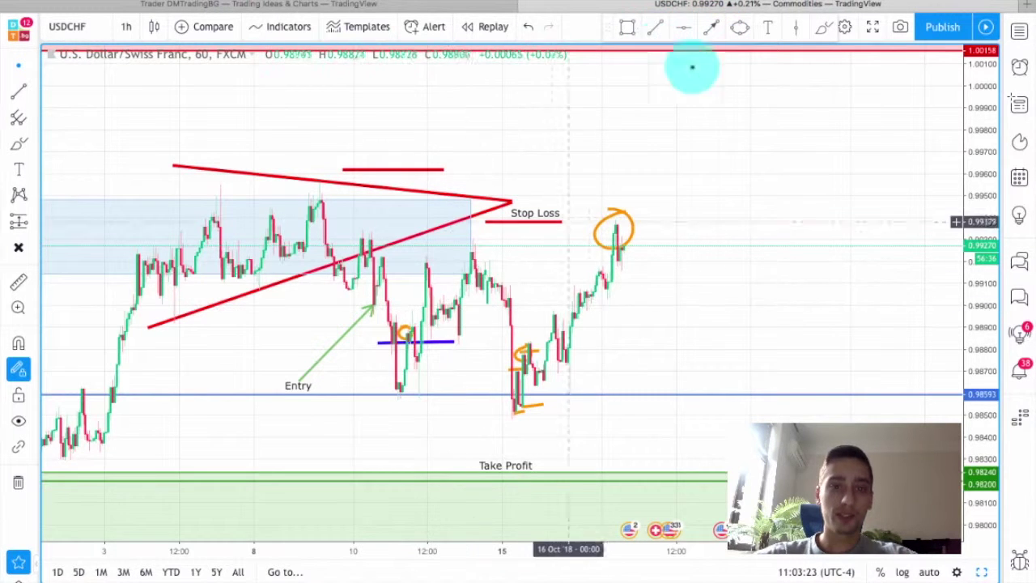
drag(470, 199, 763, 198)
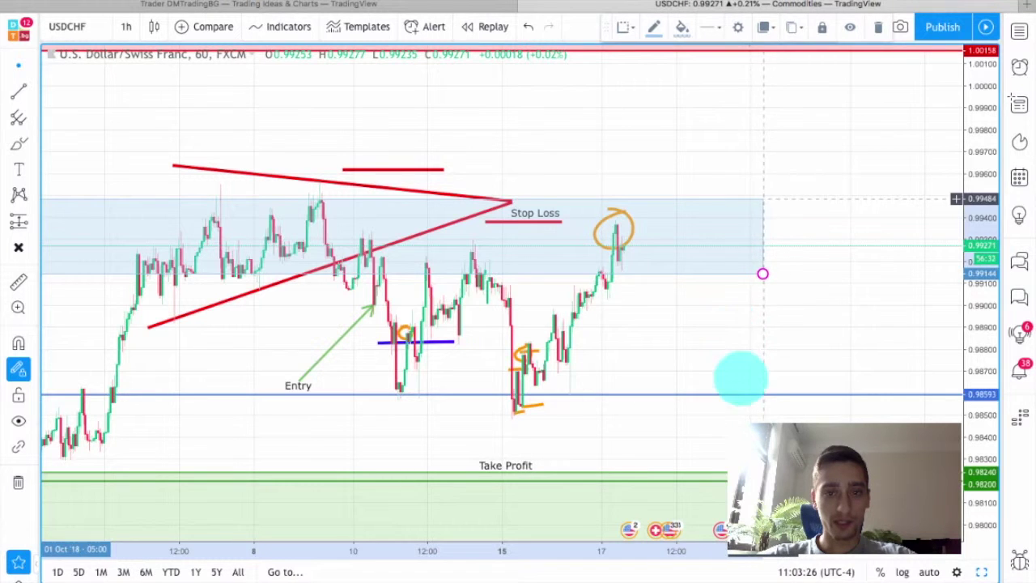
click(854, 307)
drag(756, 408, 768, 423)
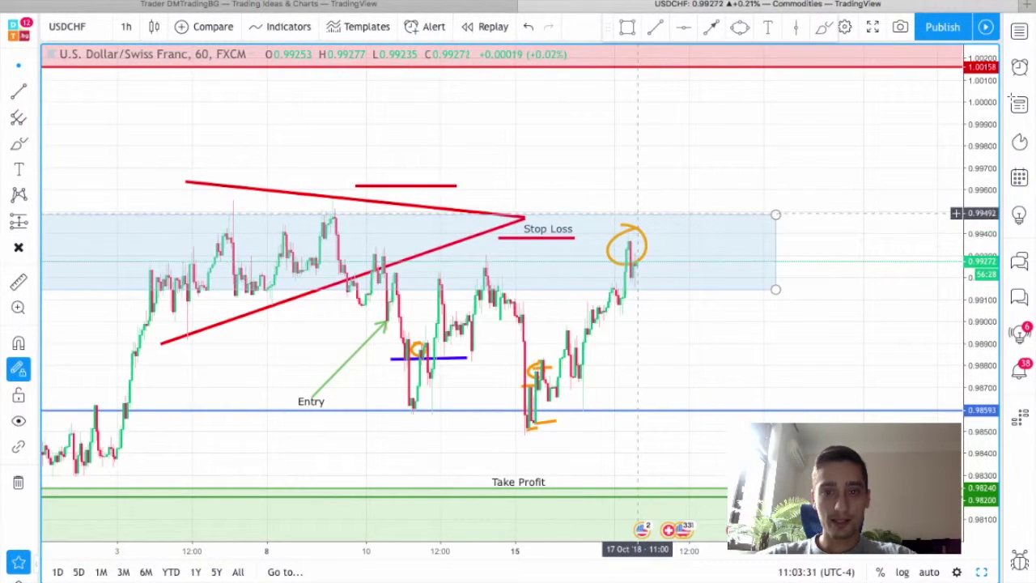
click(590, 85)
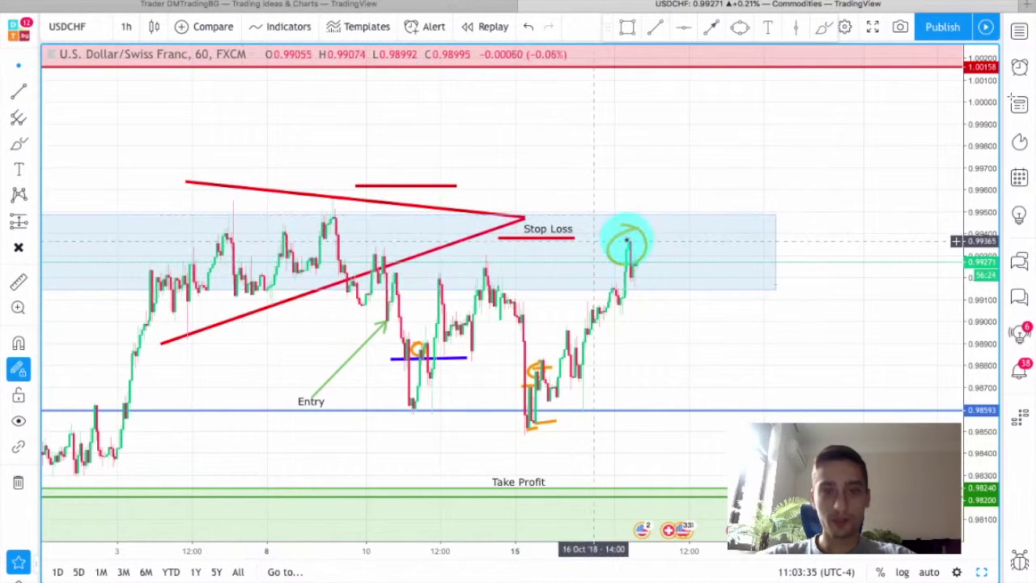
Draw a blue arrow from about 0.9948 on 17 Oct down to about 0.9860, and a second one from there to about 0.9820.
click(652, 27)
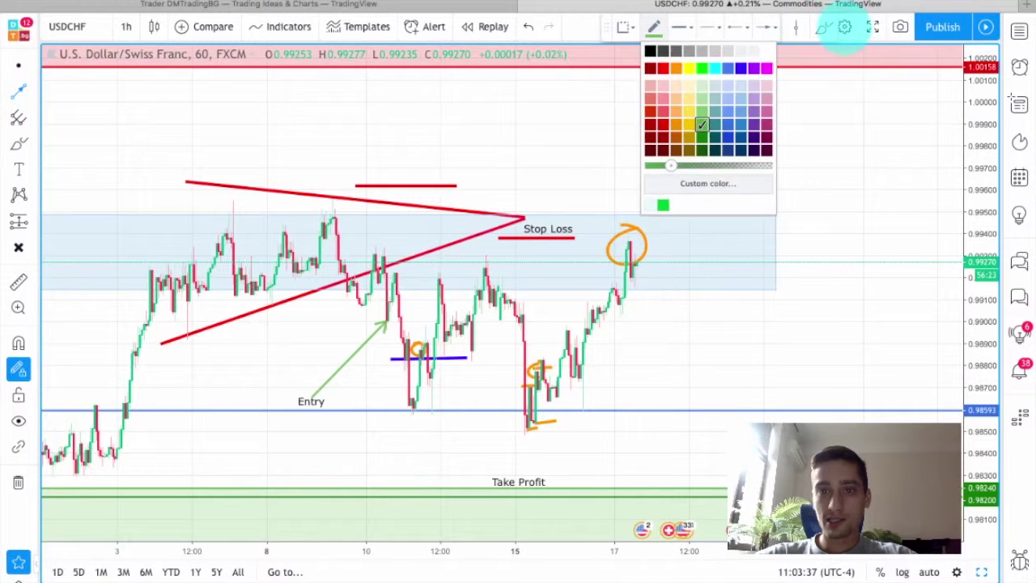
click(728, 68)
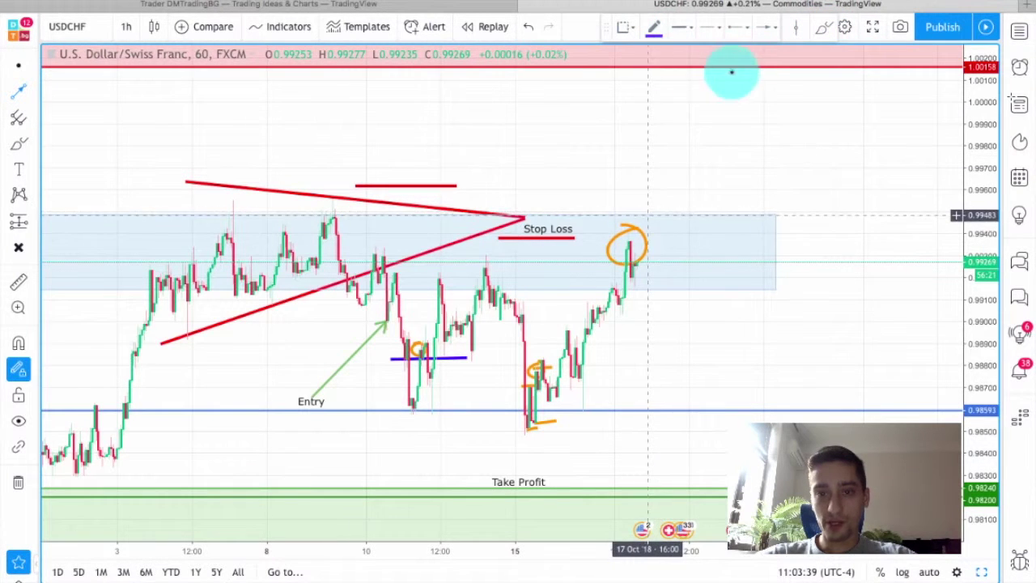
drag(647, 217, 755, 408)
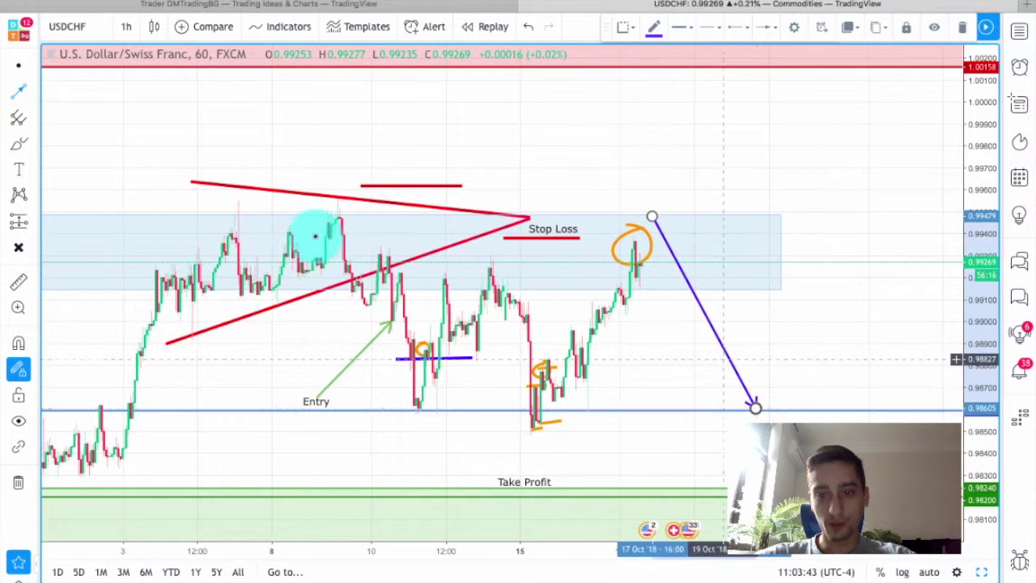
click(745, 178)
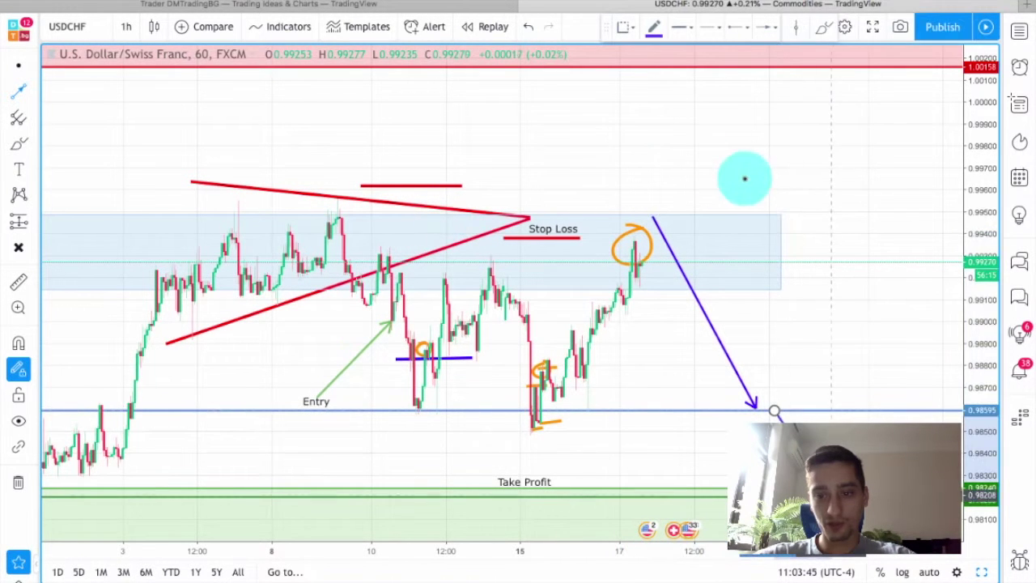
click(704, 209)
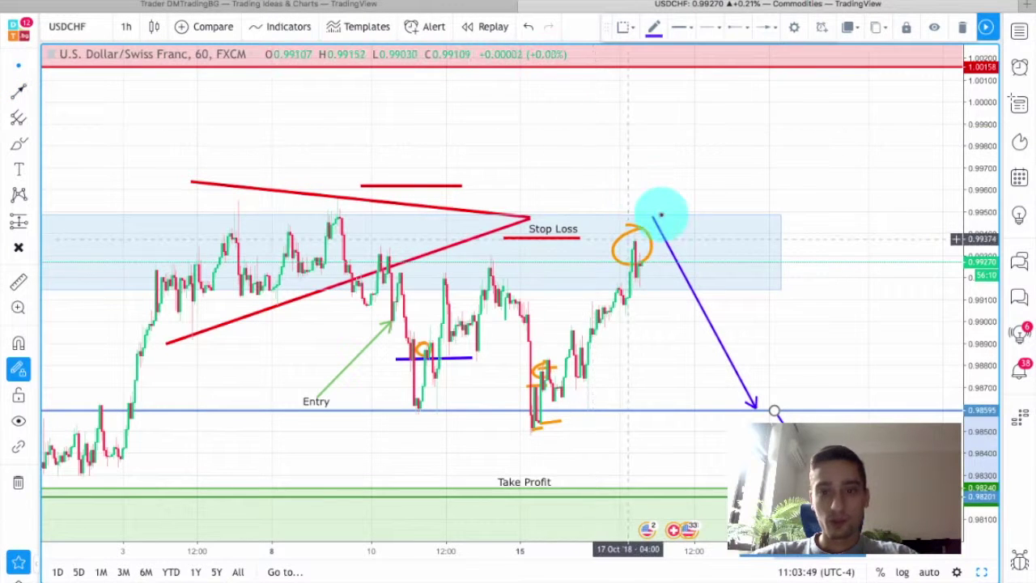
Delete the orange circle around the 17 Oct peak and brush a blue ellipse around the start of the falling arrow, near 0.9948.
key(Delete)
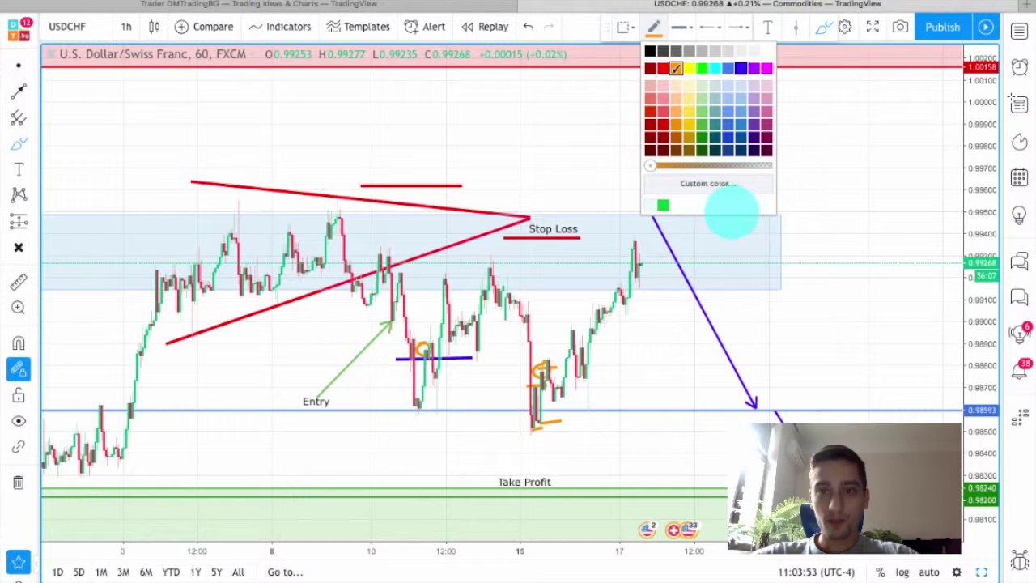
click(754, 225)
drag(654, 216, 666, 230)
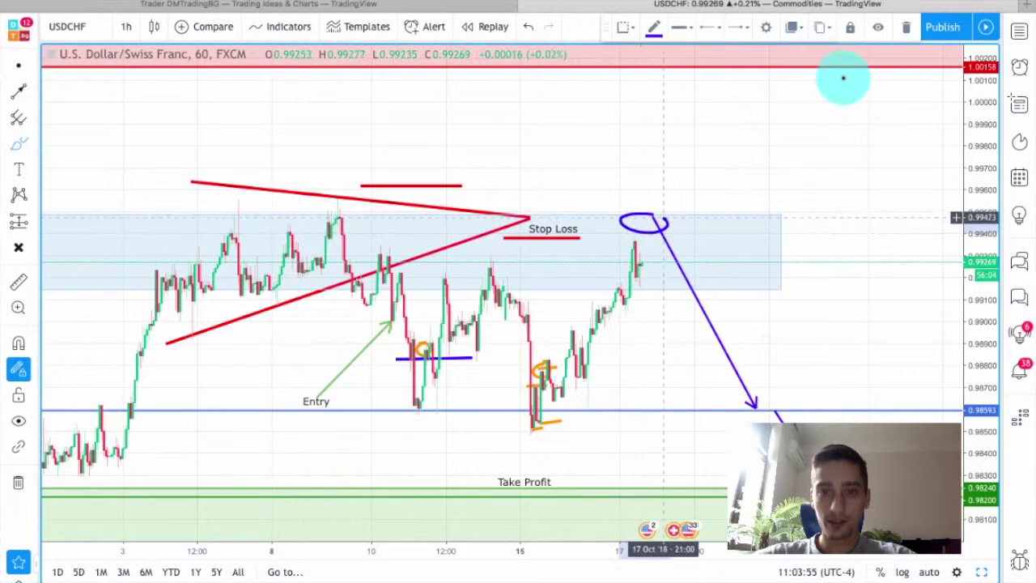
Mark the 9 Oct peak with two level blue brush strokes and sketch a rising arrow from the blue ellipse to about 0.9974.
drag(320, 215, 378, 217)
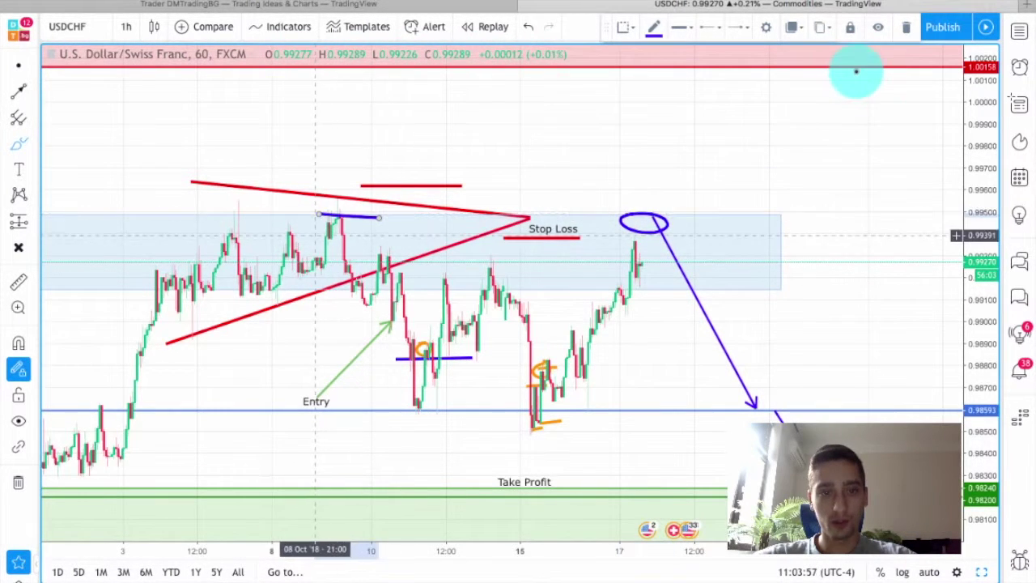
drag(321, 234, 397, 237)
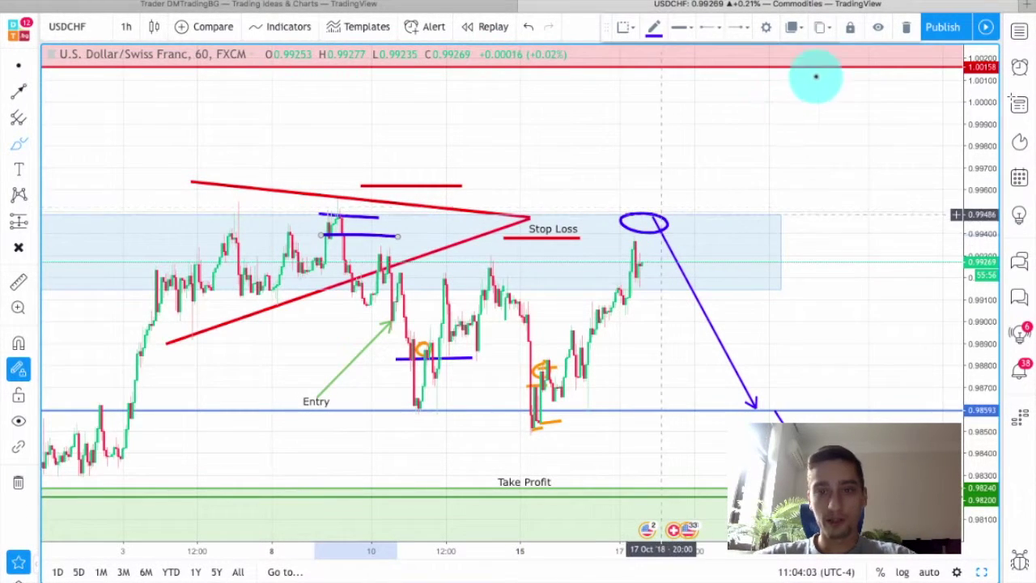
drag(664, 212, 698, 160)
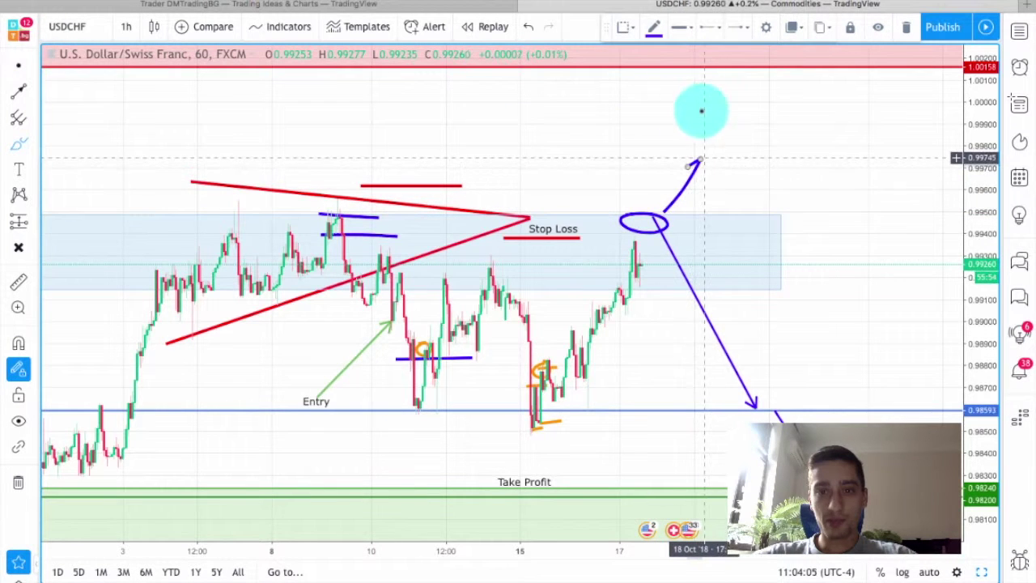
Brush a blue arrow from about 0.9974 down to 0.9950, a rising one to about 1.0014, and an ellipse around the low between them.
drag(687, 172, 739, 212)
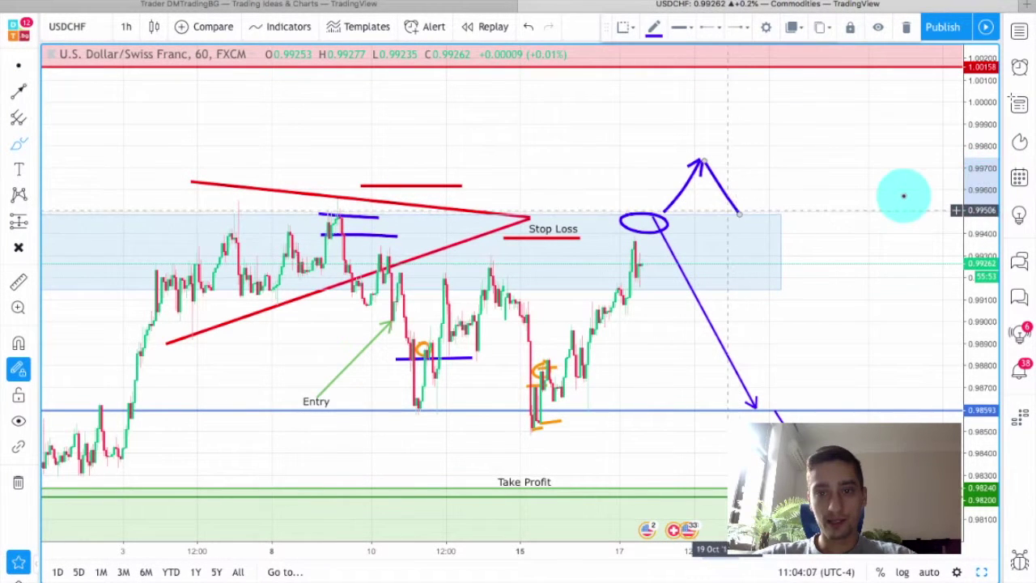
mouse_move(753, 218)
mouse_down()
mouse_move(840, 74)
mouse_move(860, 84)
mouse_up()
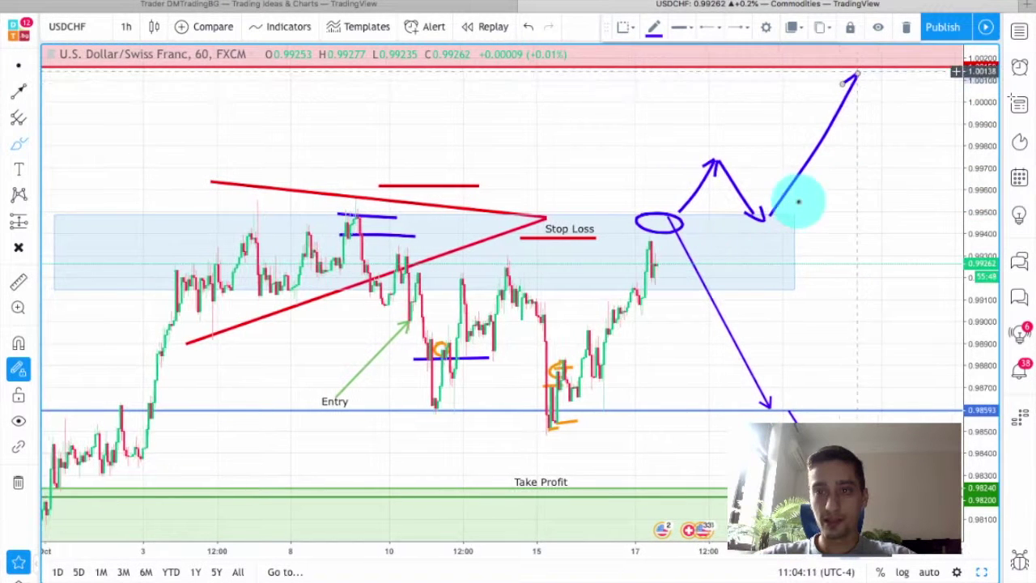
drag(782, 209, 777, 215)
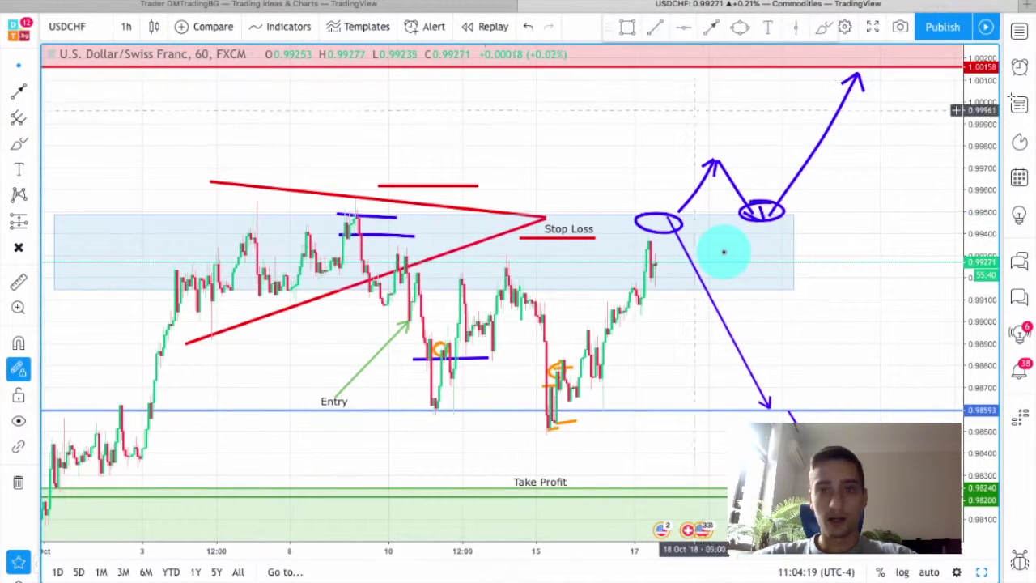
Draw a red falling arrow from about 1.0015 on 25 Oct, at the daily resistance area, down to about 0.9821 at the take profit zone.
drag(703, 113, 613, 154)
scroll(720, 250, down, 2)
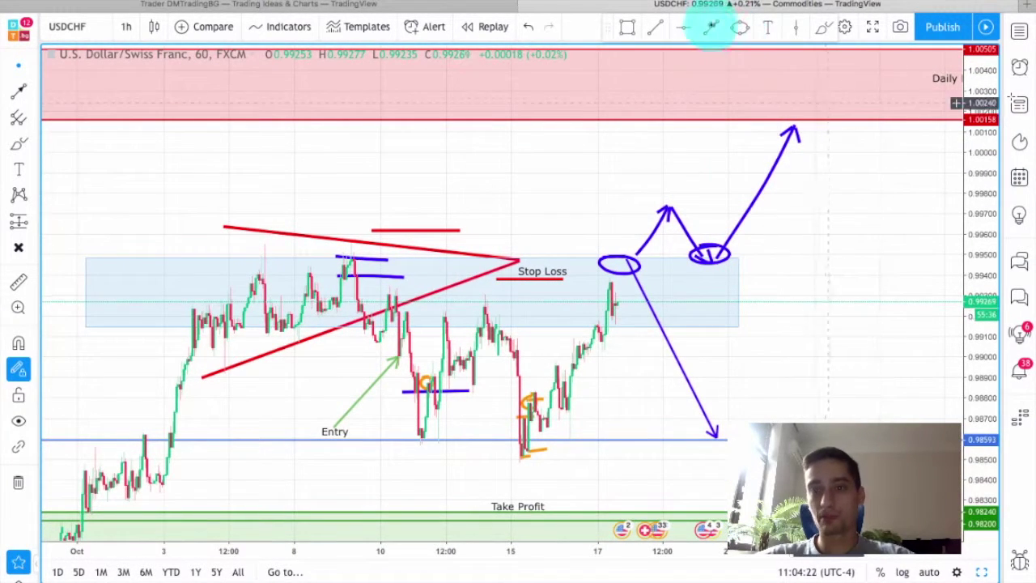
drag(672, 61, 770, 46)
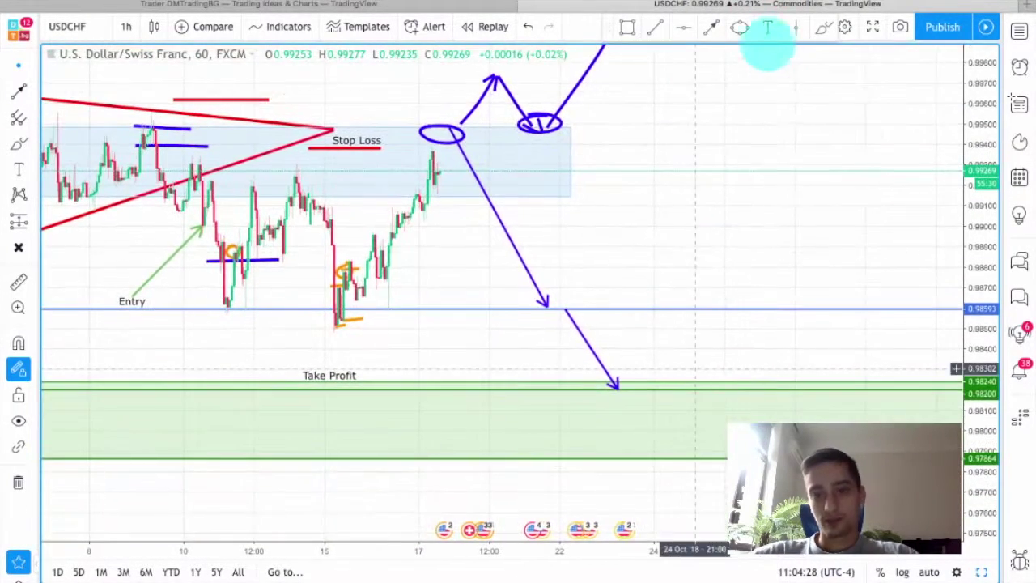
drag(793, 232, 823, 353)
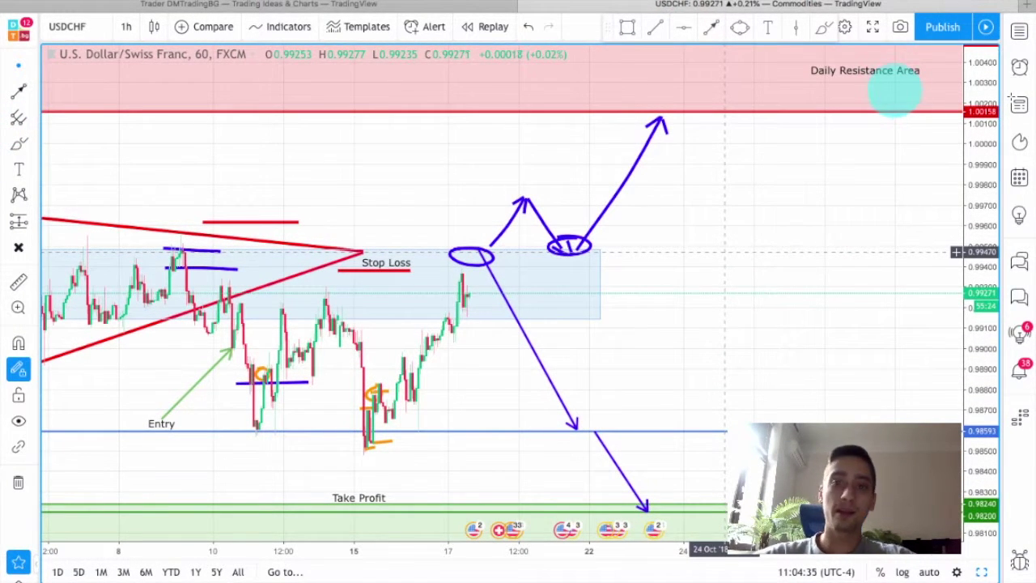
drag(748, 58, 659, 28)
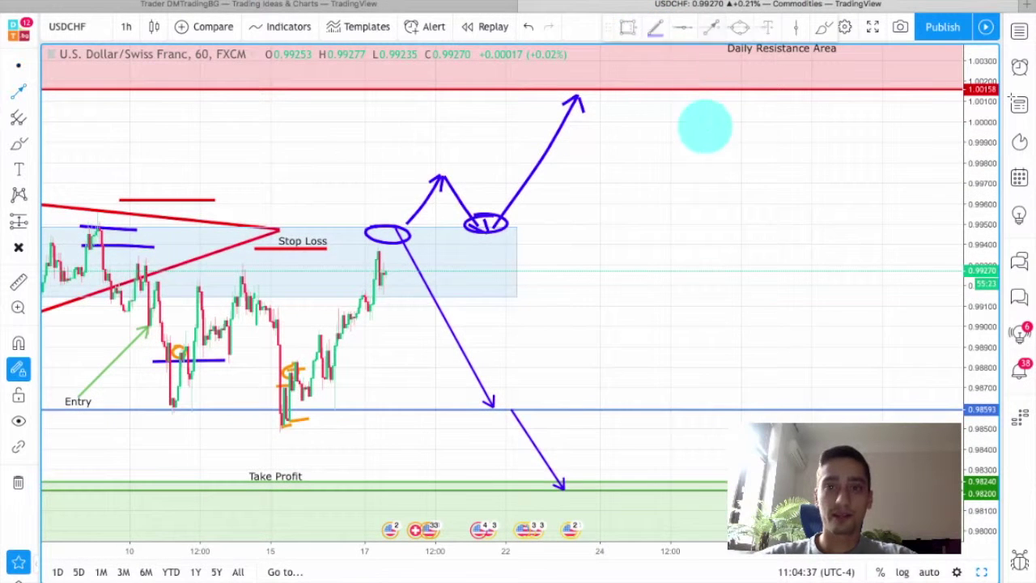
click(653, 26)
click(650, 90)
click(874, 503)
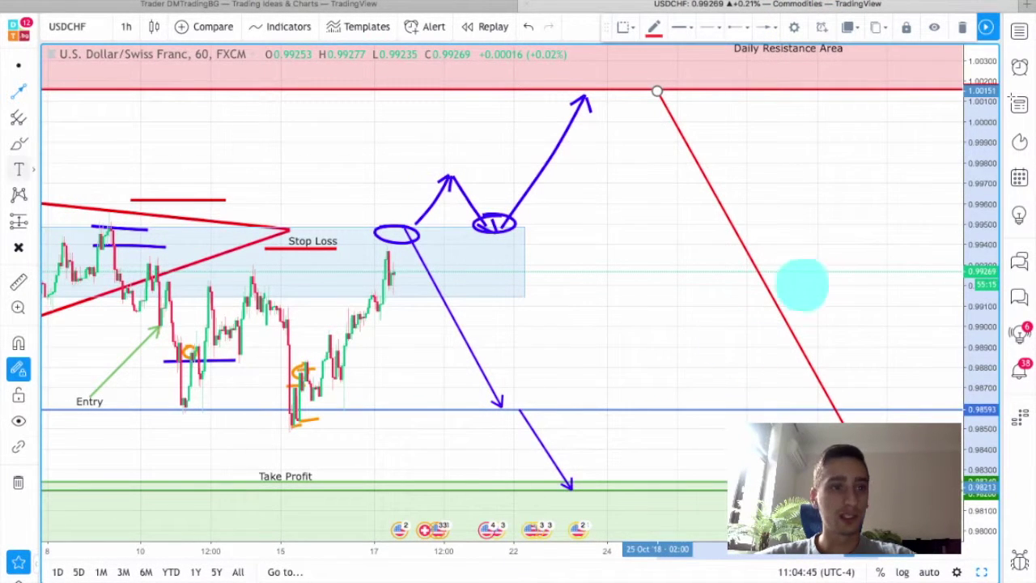
Draw a rising arrow from about 0.9820 on 24 Oct to about 1.0015 at the resistance area and colour it green.
click(629, 488)
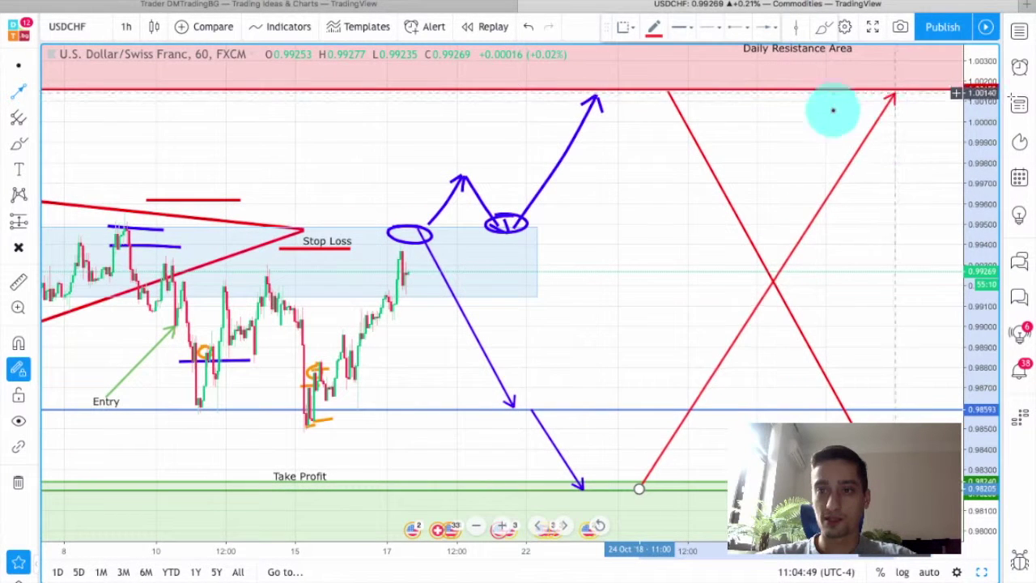
click(894, 94)
click(654, 27)
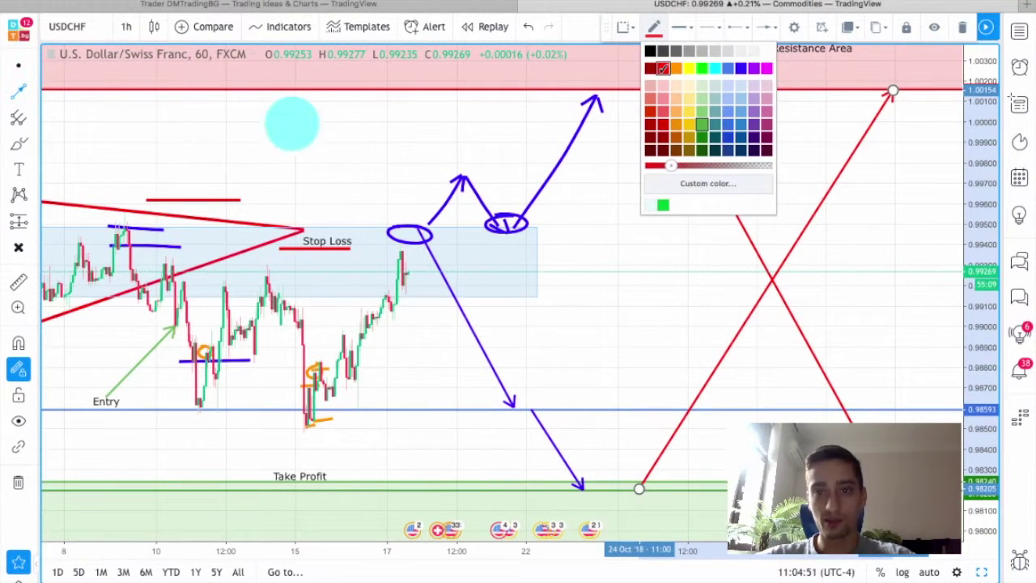
click(702, 124)
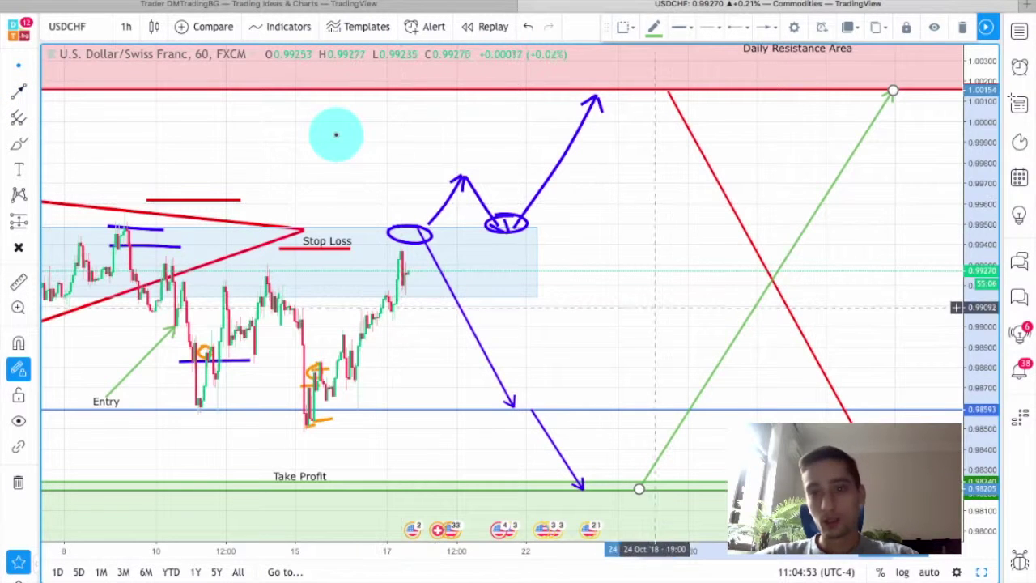
click(639, 391)
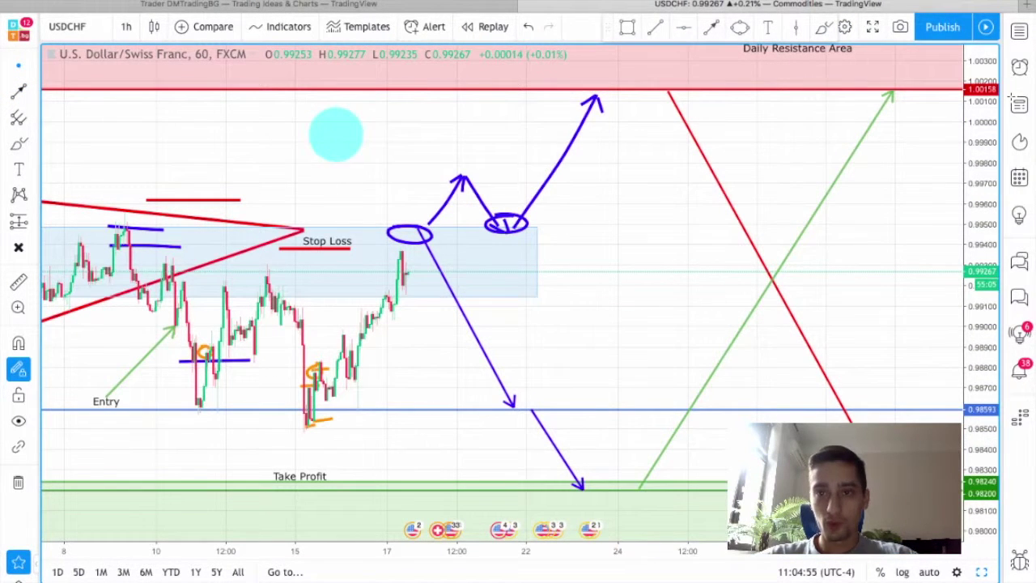
click(890, 93)
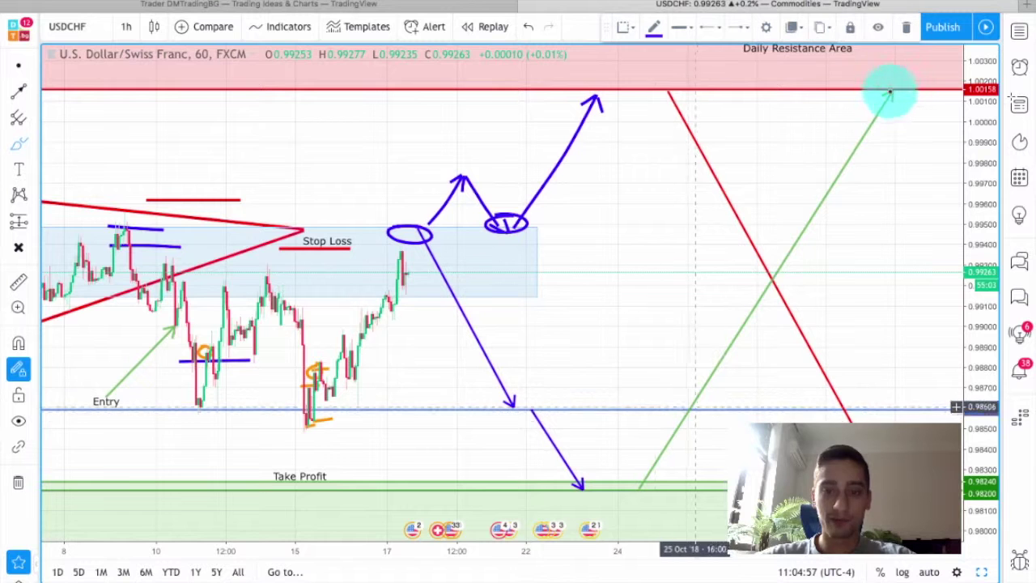
Brush blue ellipses along the green rising arrow at about 0.9855, 0.9890, 0.9930 and 0.9975.
drag(670, 407, 693, 407)
drag(752, 352, 753, 336)
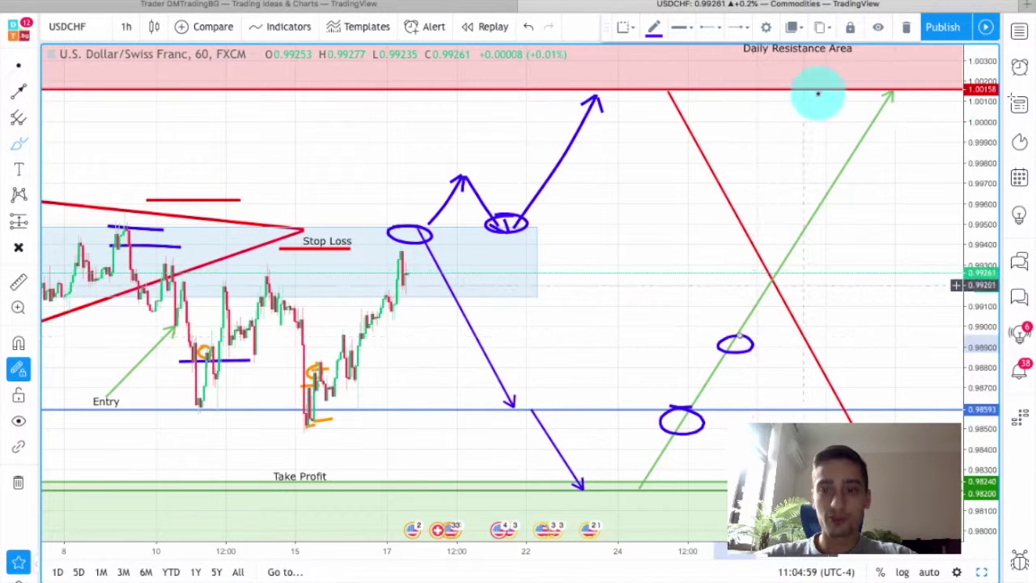
drag(763, 272, 782, 256)
drag(837, 166, 812, 176)
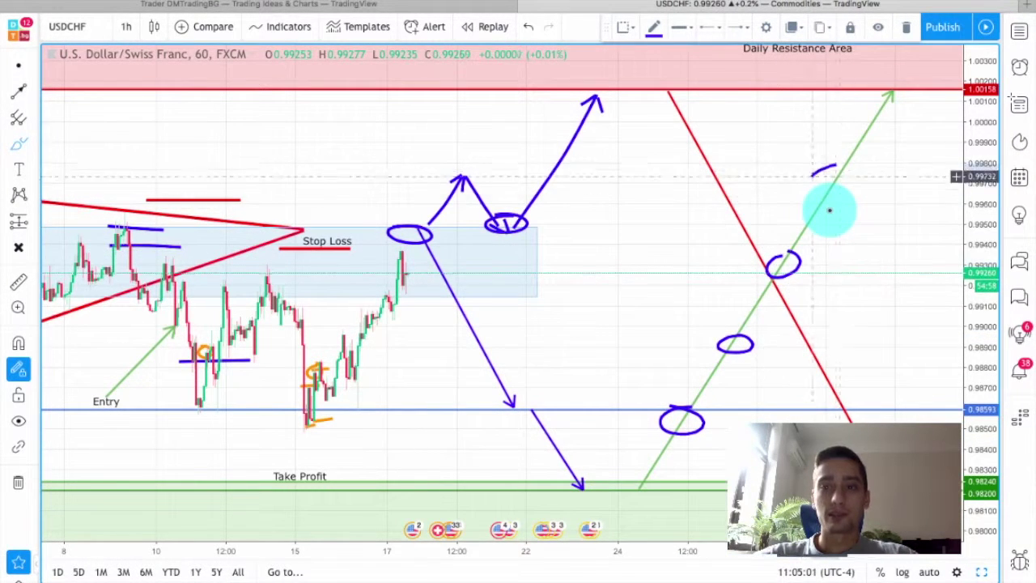